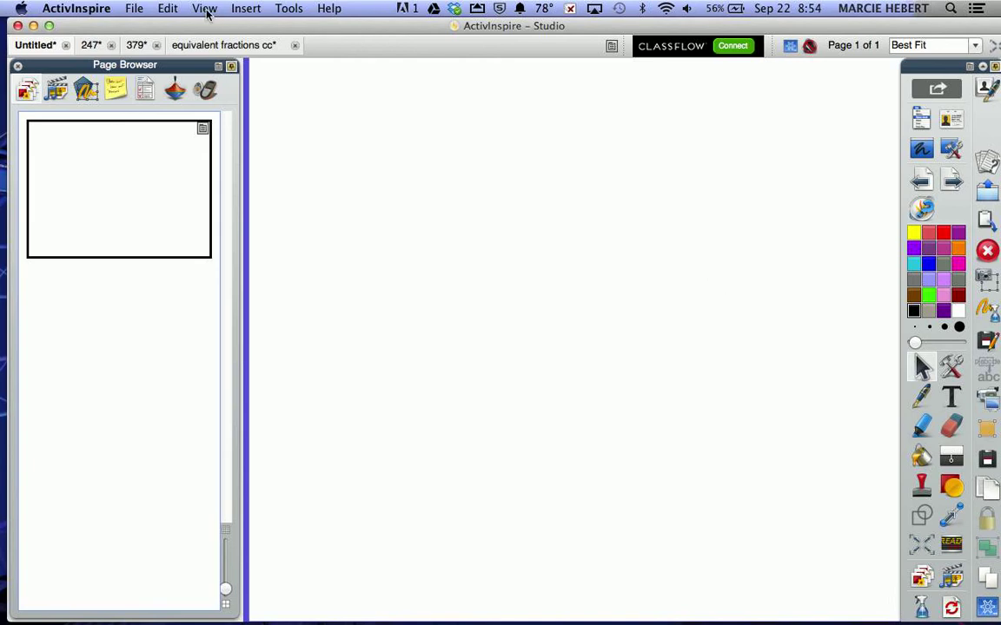
Insert the media file Grouping Objects.mov from the Promethean Vids for Teachers folder on the Desktop into the page.
left_click(247, 11)
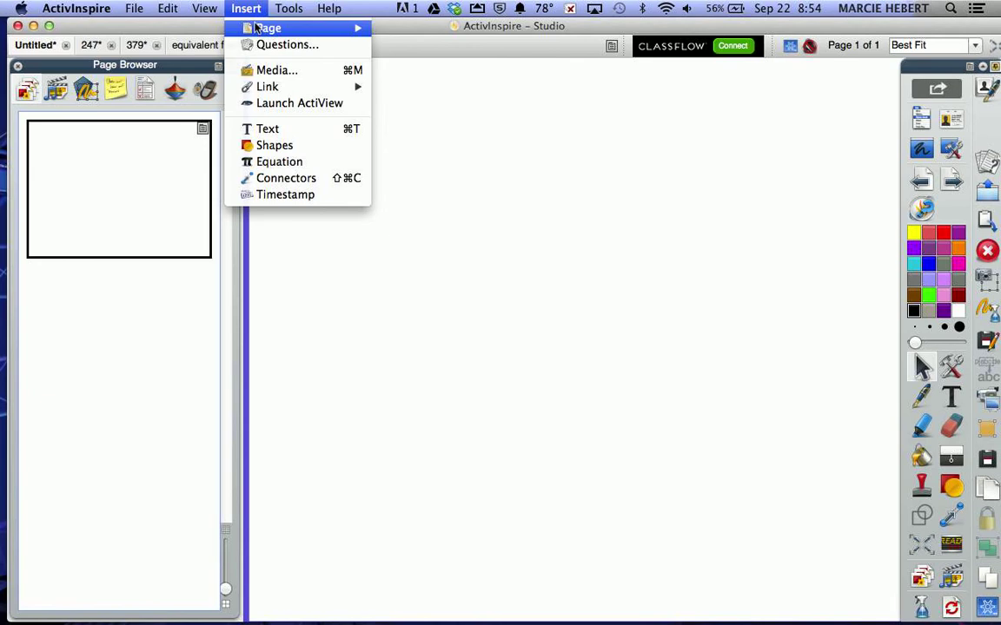
mouse_move(257, 31)
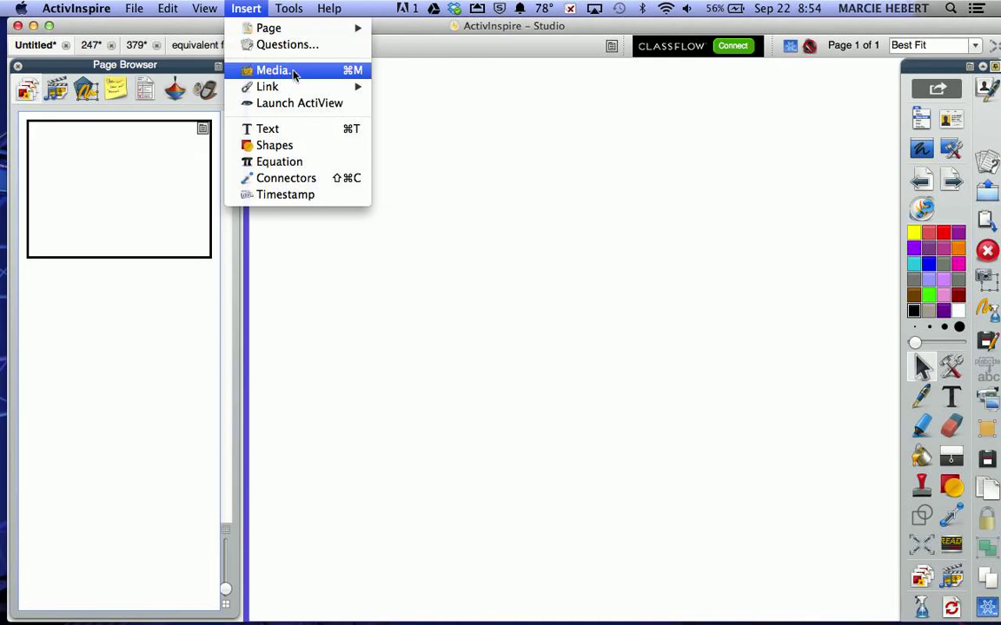
left_click(295, 75)
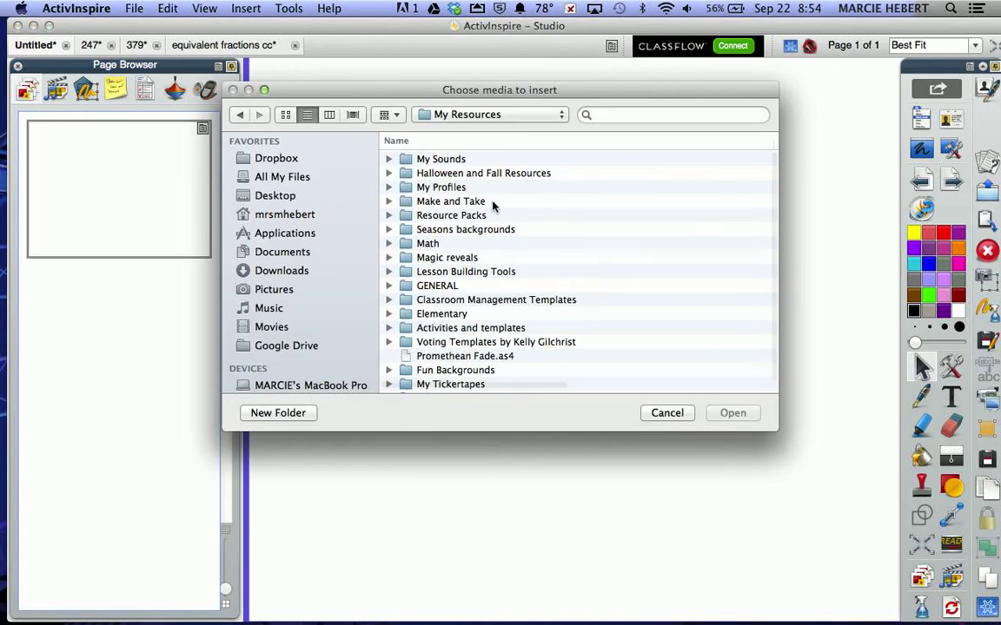
scroll(493, 205, "down", 1)
scroll(492, 204, "up", 1)
scroll(485, 208, "down", 1)
scroll(484, 209, "up", 1)
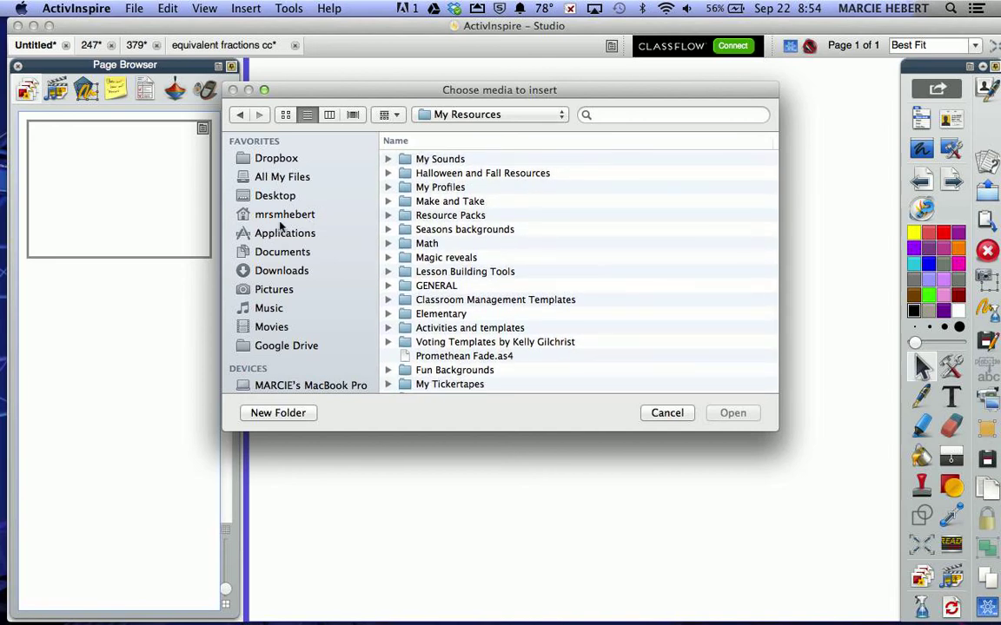
left_click(260, 196)
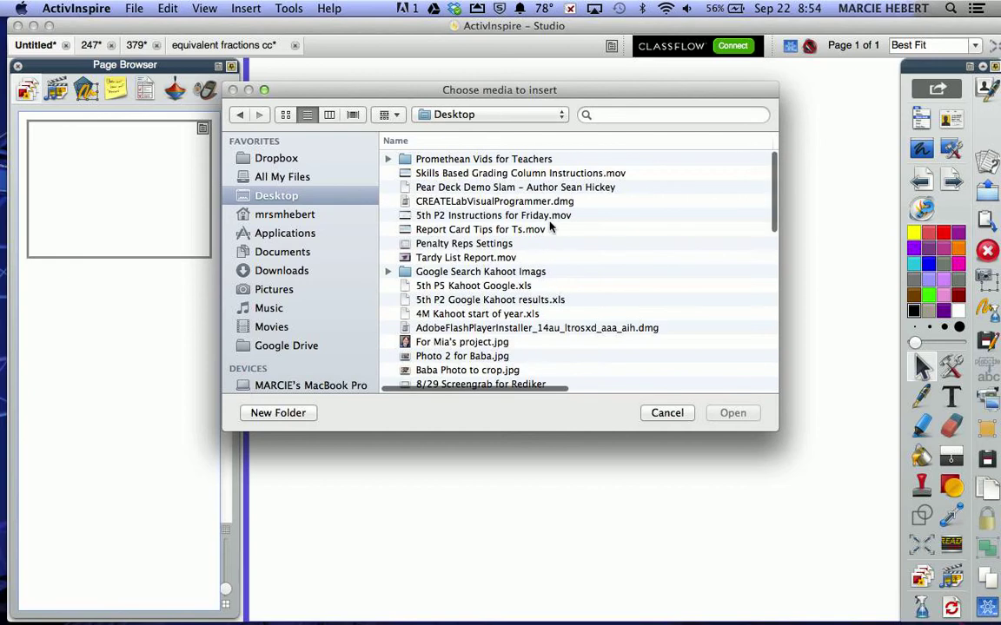
left_click(388, 159)
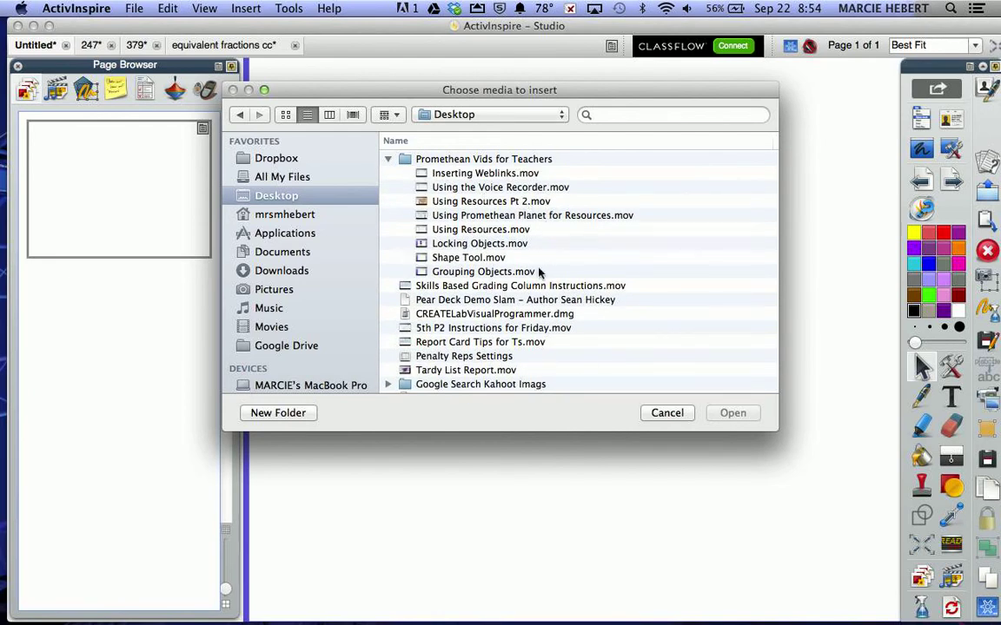
left_click(477, 276)
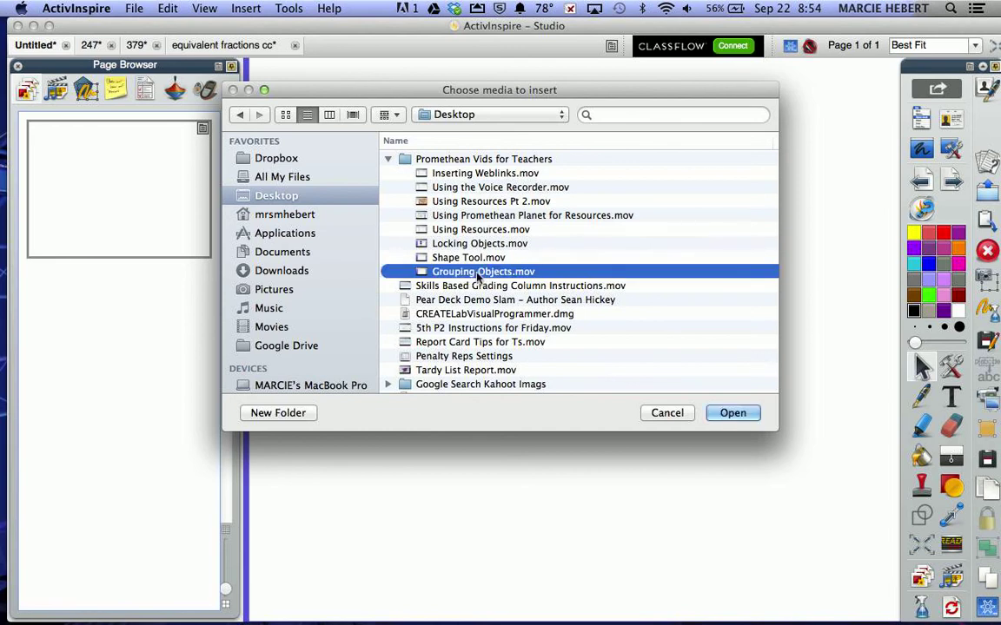
left_click(732, 414)
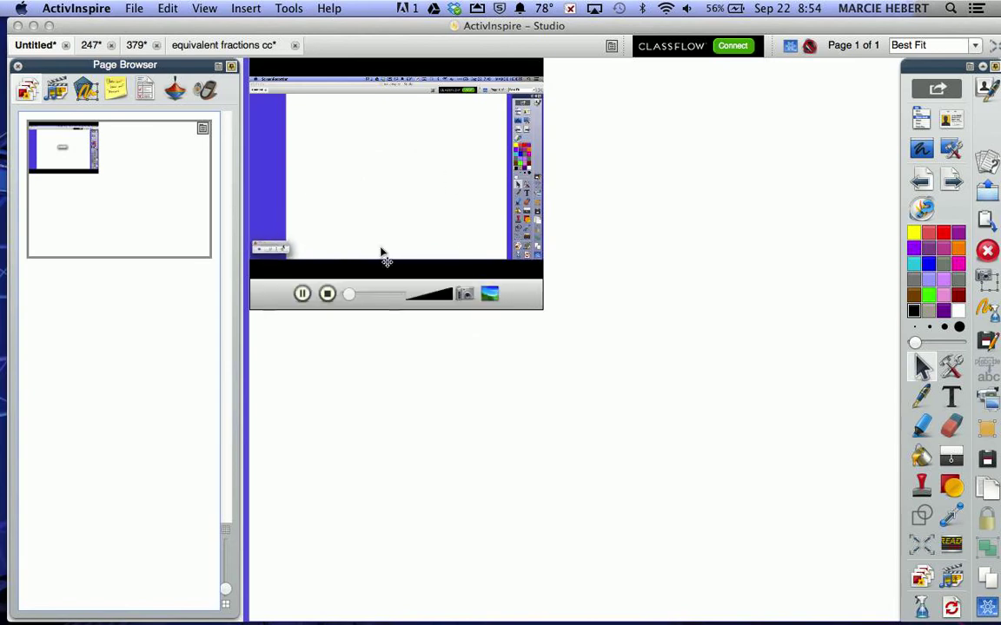
Stop the inserted video's playback and try to enlarge the player from its lower-right corner.
left_click(327, 294)
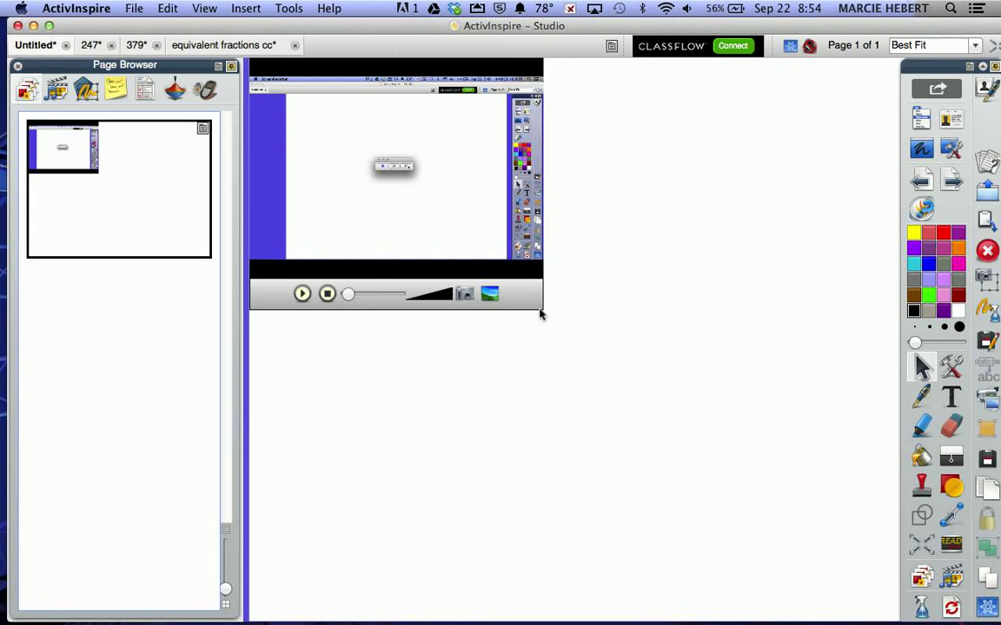
left_click_drag(539, 305, 657, 391)
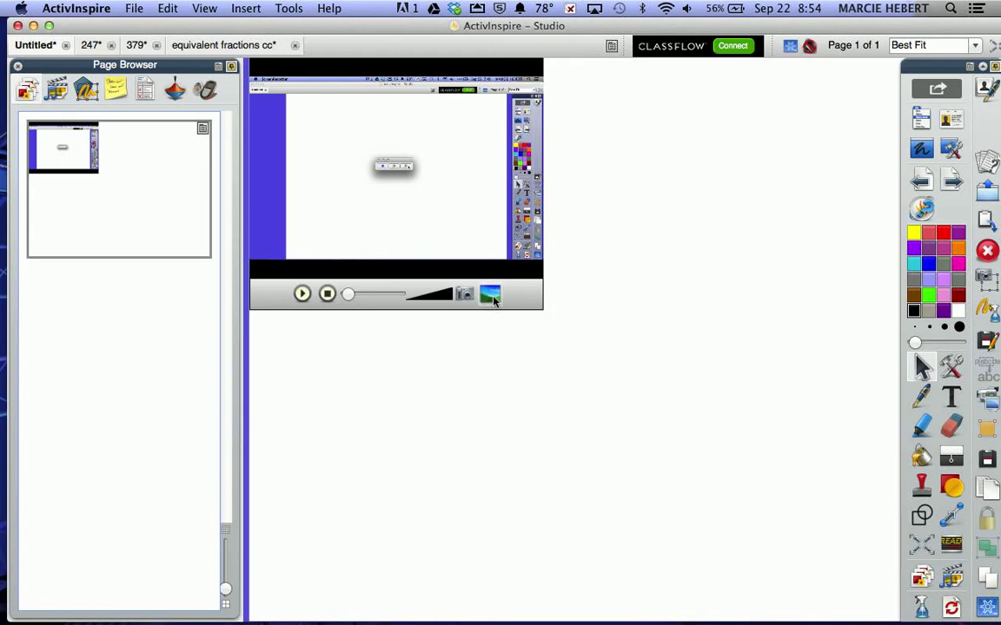
Capture a still snapshot of the video onto the page, then delete that snapshot.
left_click(464, 296)
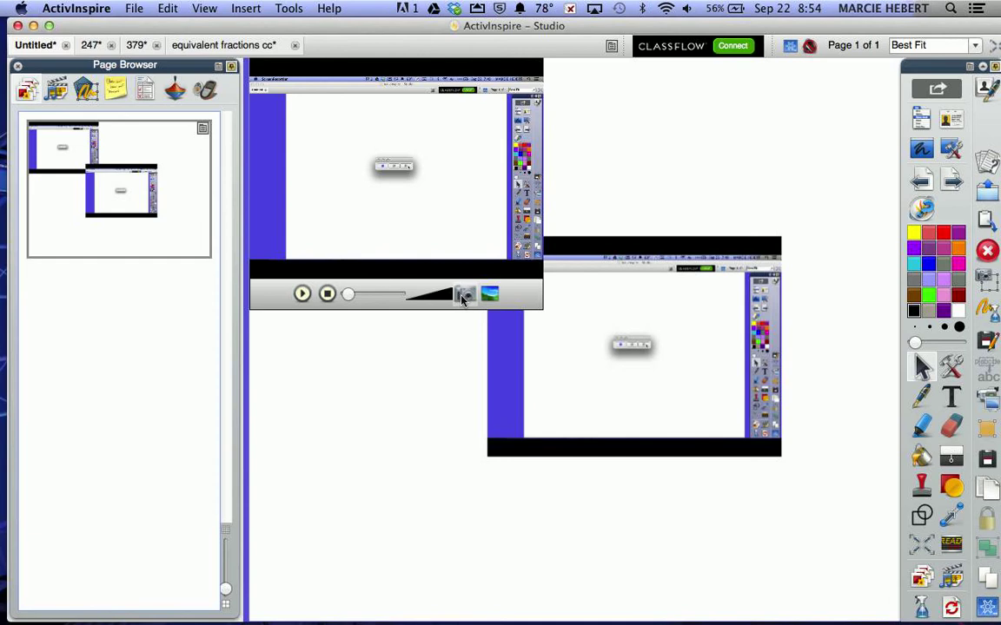
left_click_drag(692, 308, 480, 576)
key("Delete")
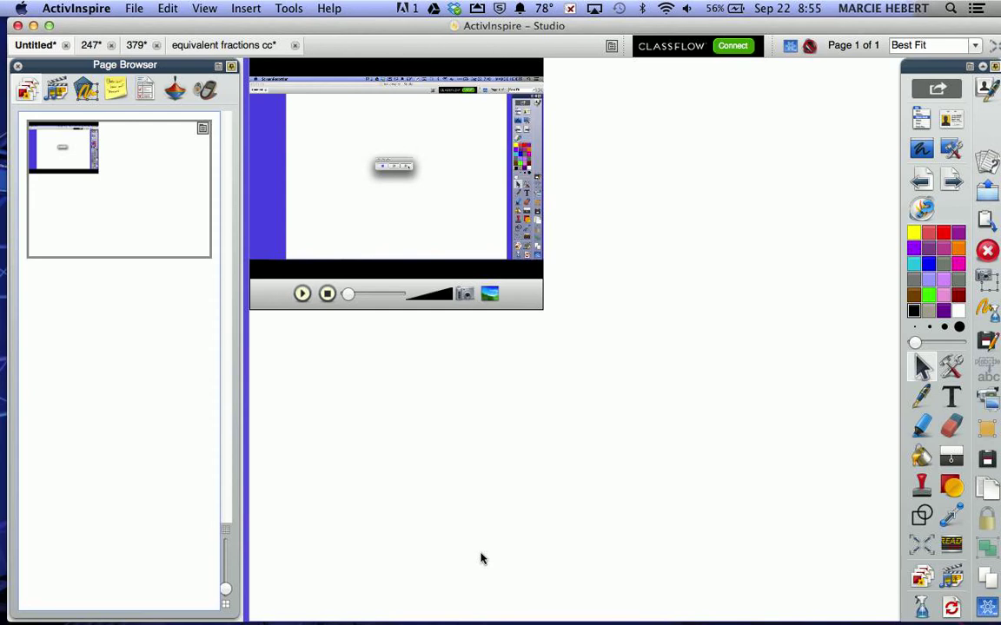
Try the player's volume and playback position controls, then open the Property Browser for the video.
left_click(433, 298)
left_click_drag(348, 298, 401, 299)
left_click(424, 184)
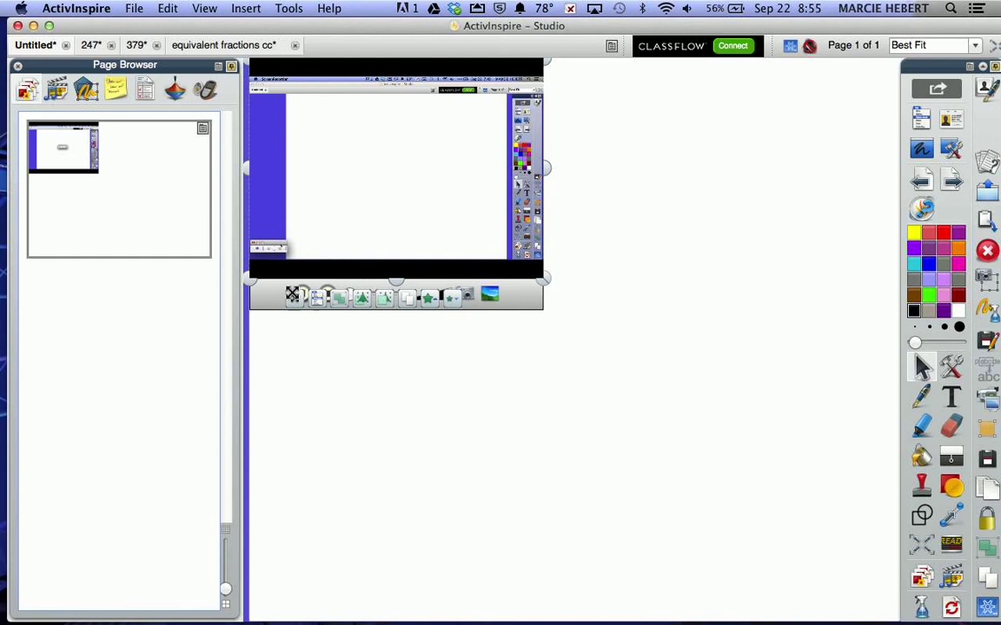
left_click(341, 302)
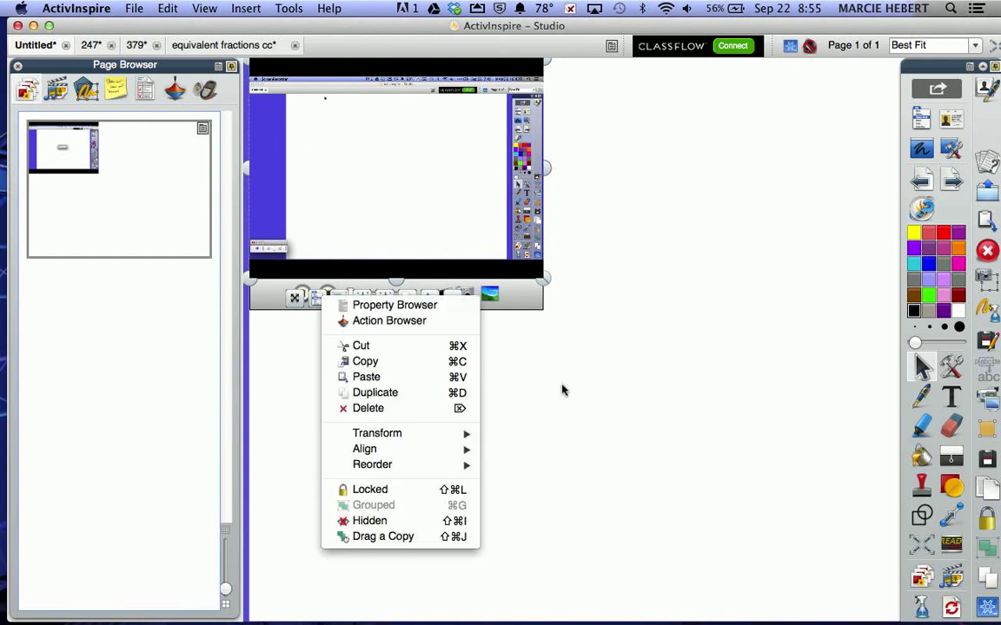
left_click(429, 307)
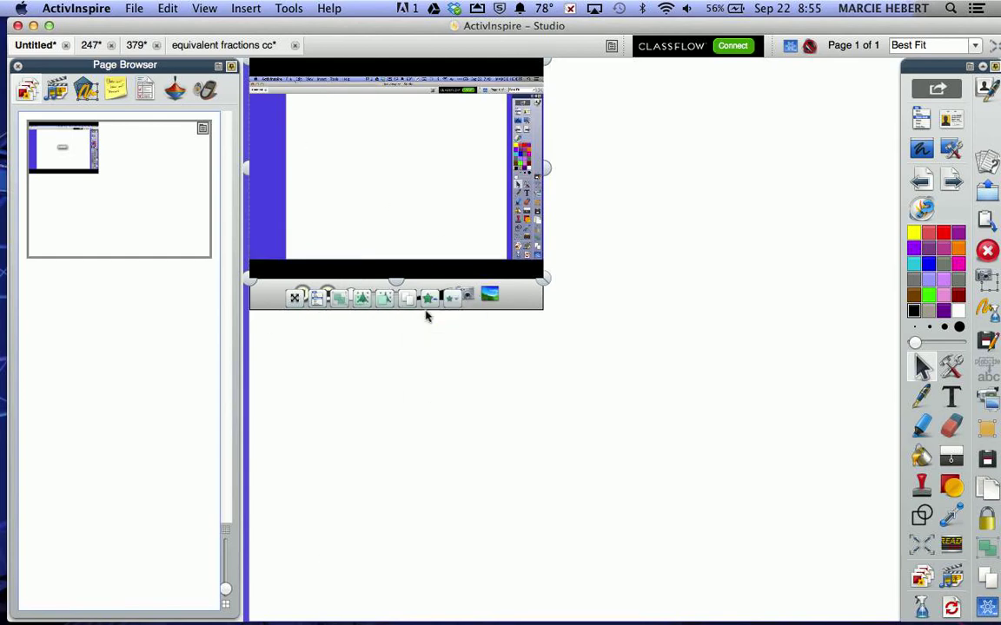
Move the video to the upper middle of the page and stop its playback.
left_click_drag(402, 165, 552, 170)
left_click(479, 302)
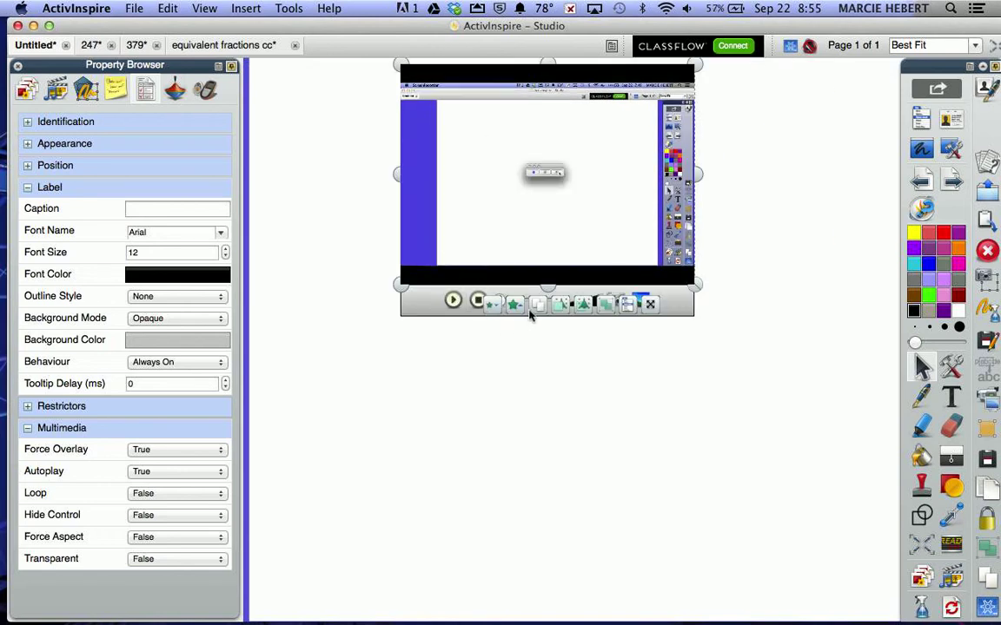
left_click(336, 340)
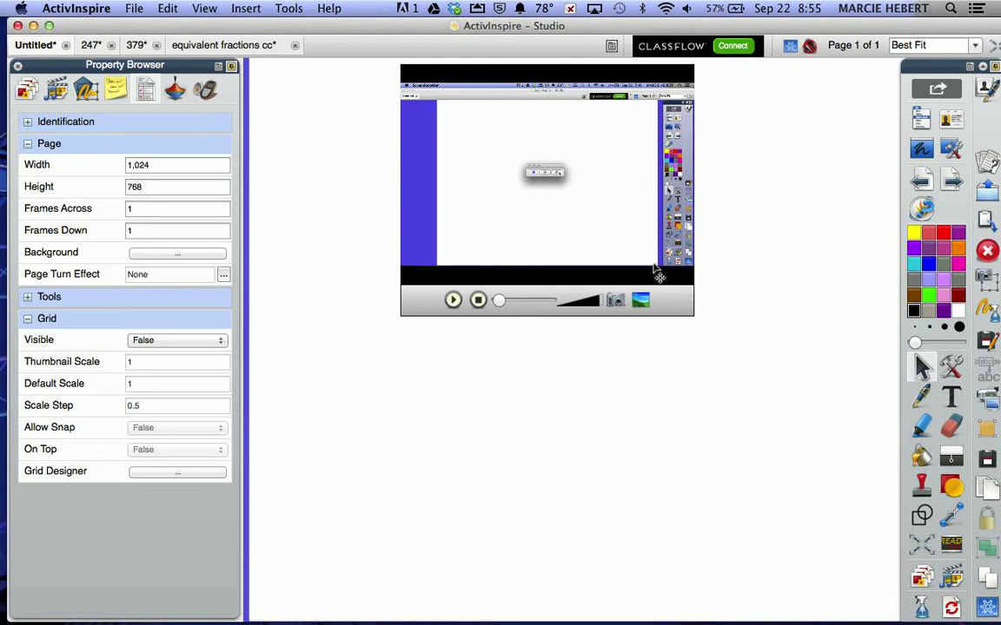
Examine the video's object menu and the Object, Action and Voting browsers, returning to its Property Browser.
left_click(513, 250)
left_click(476, 301)
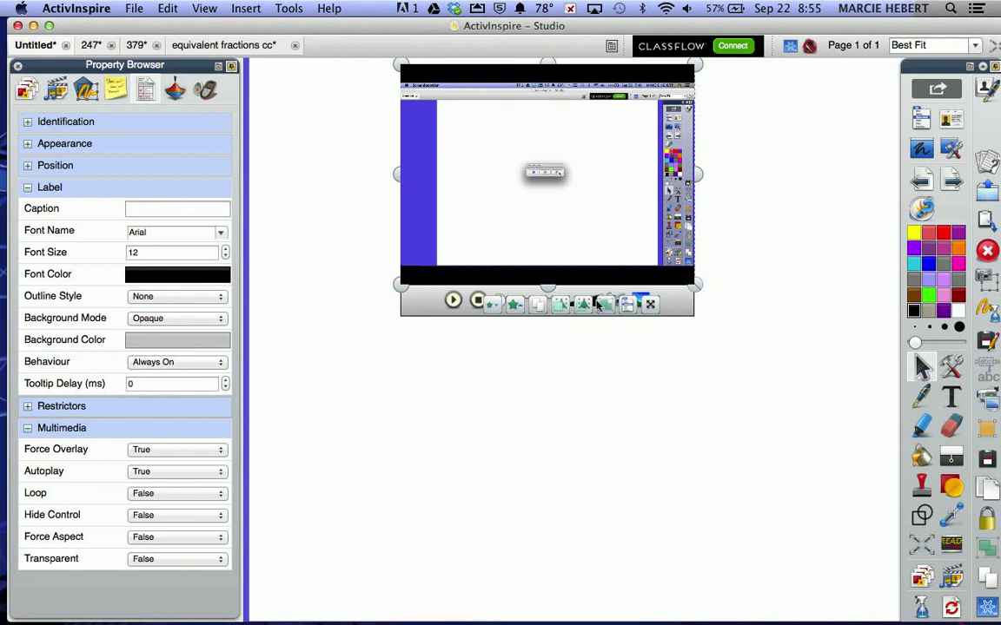
right_click(625, 311)
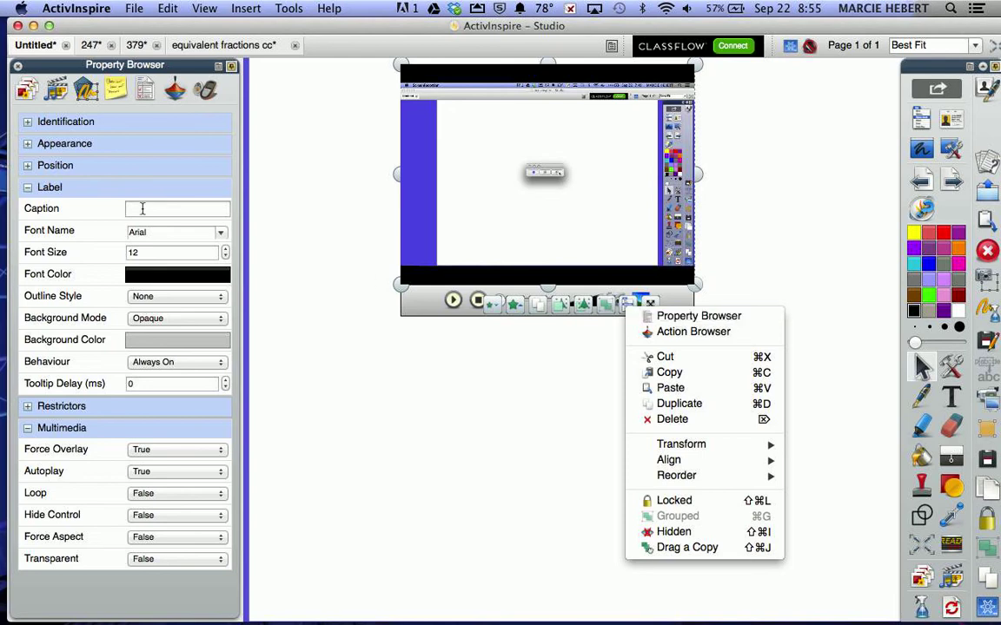
left_click(167, 69)
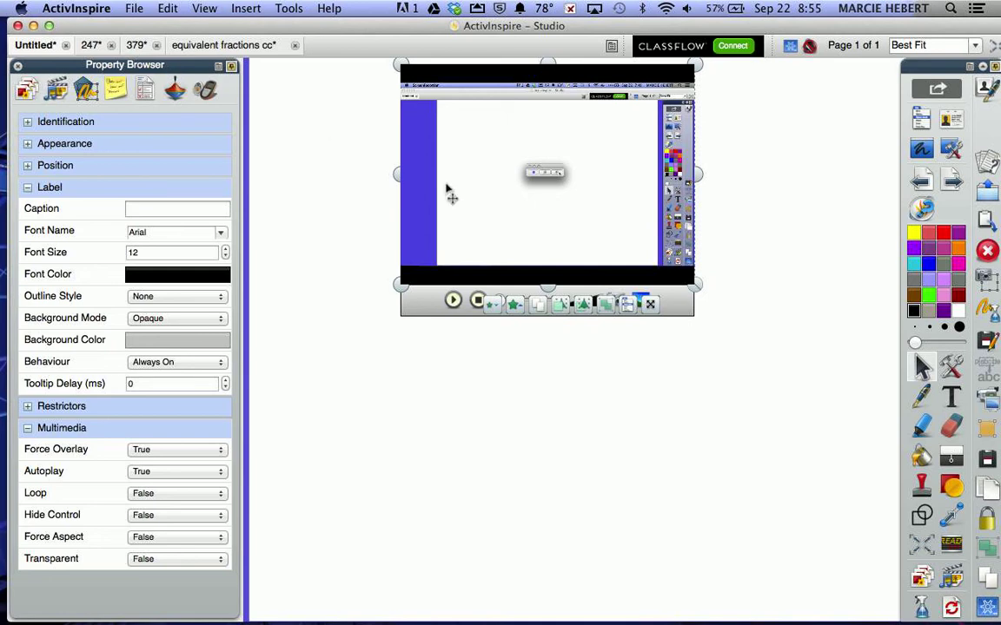
left_click(86, 91)
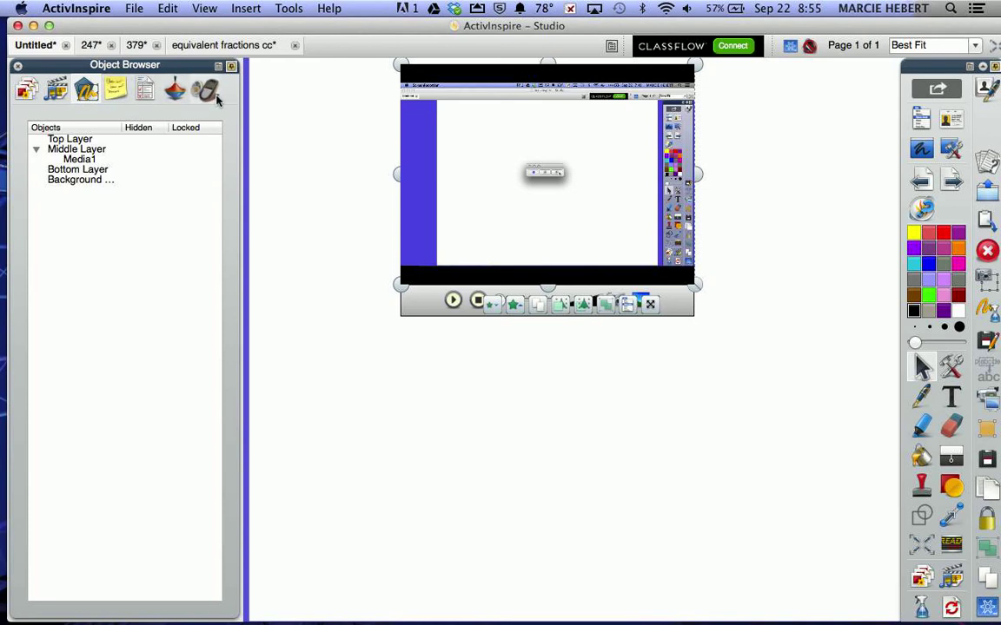
left_click(175, 95)
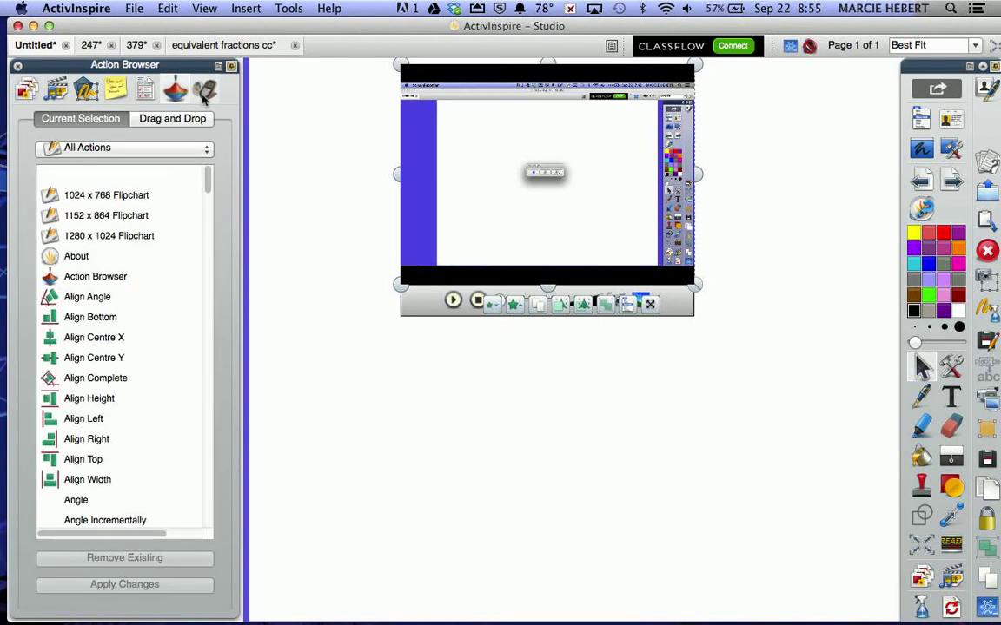
left_click(145, 98)
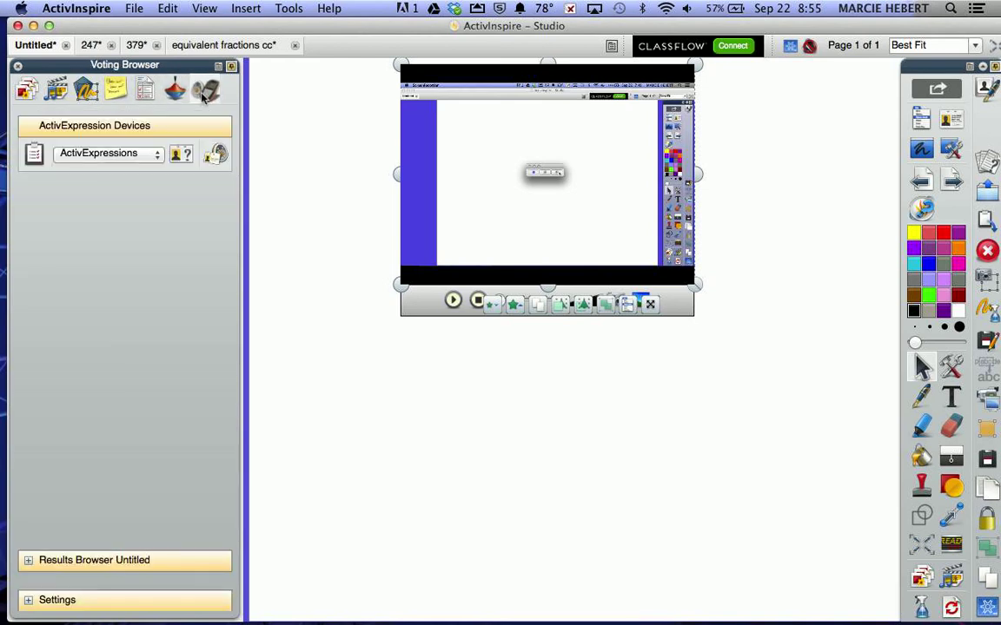
left_click(112, 84)
left_click(145, 94)
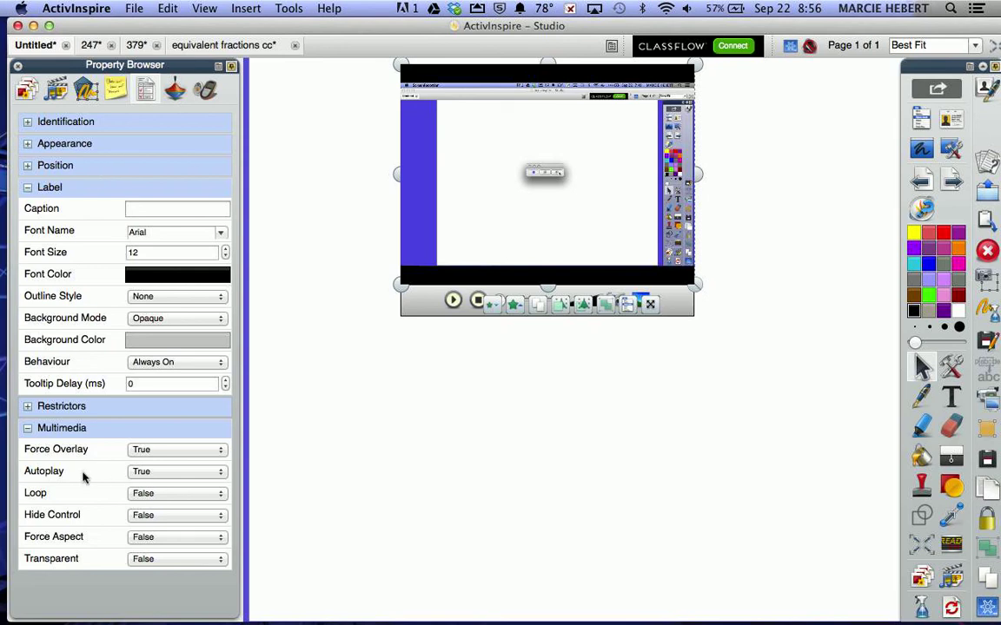
Try the video's Autoplay property at False and switch it back to True.
left_click(148, 474)
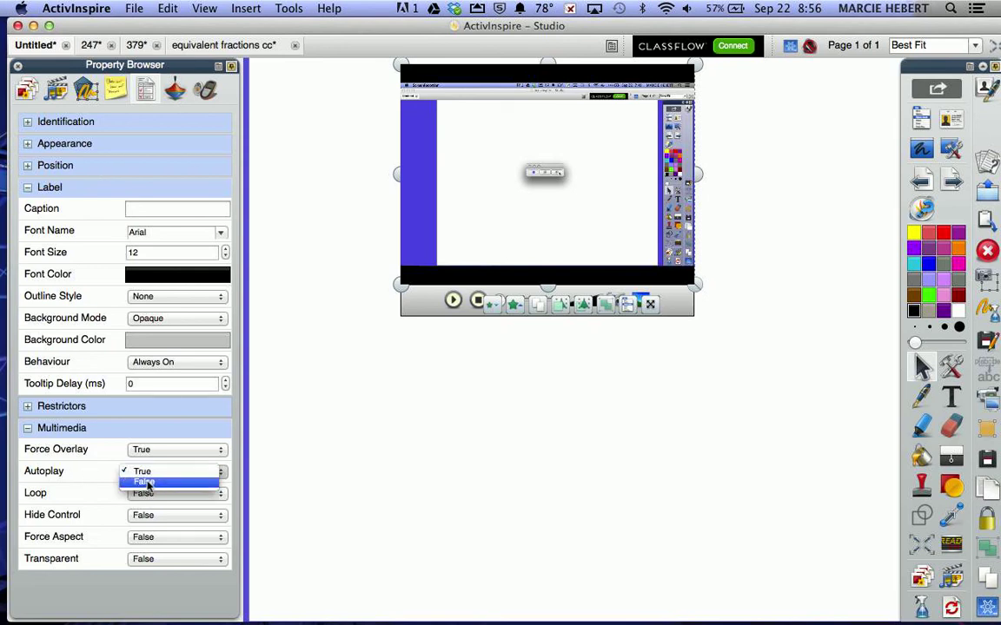
left_click(148, 483)
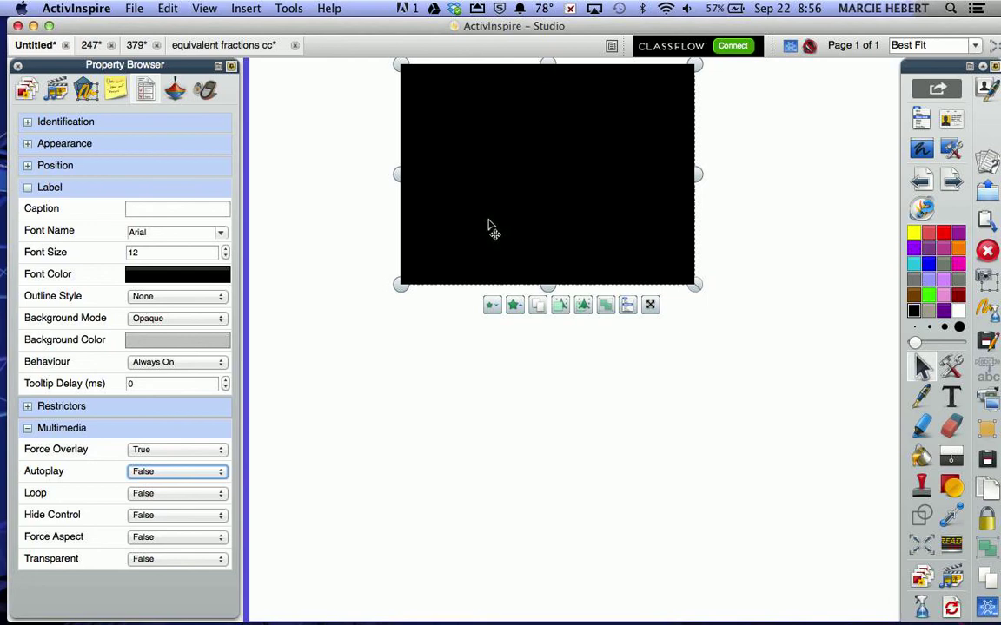
left_click(564, 204)
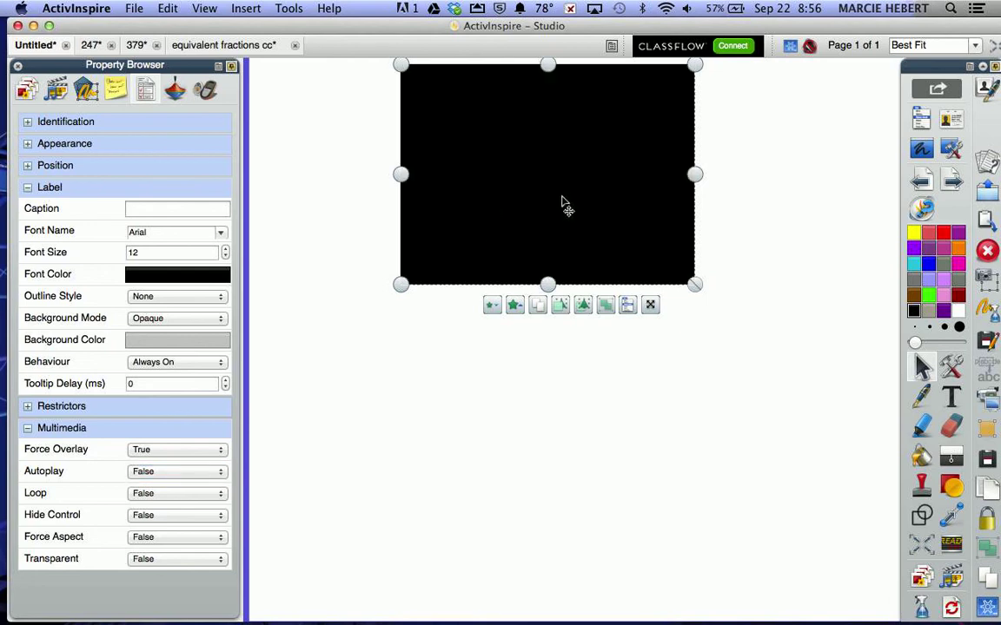
left_click(214, 472)
left_click(199, 461)
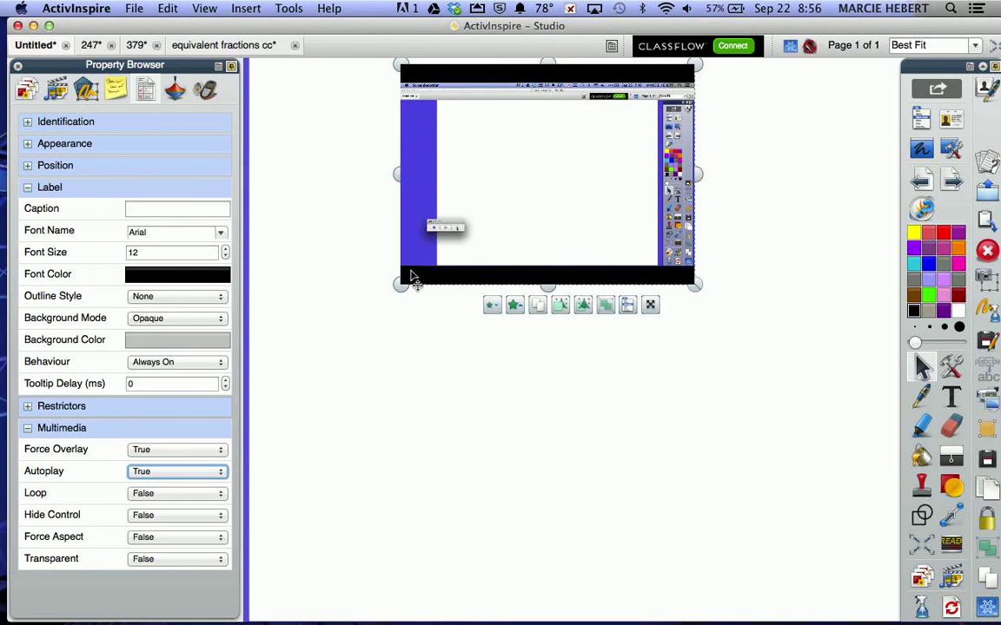
left_click(476, 247)
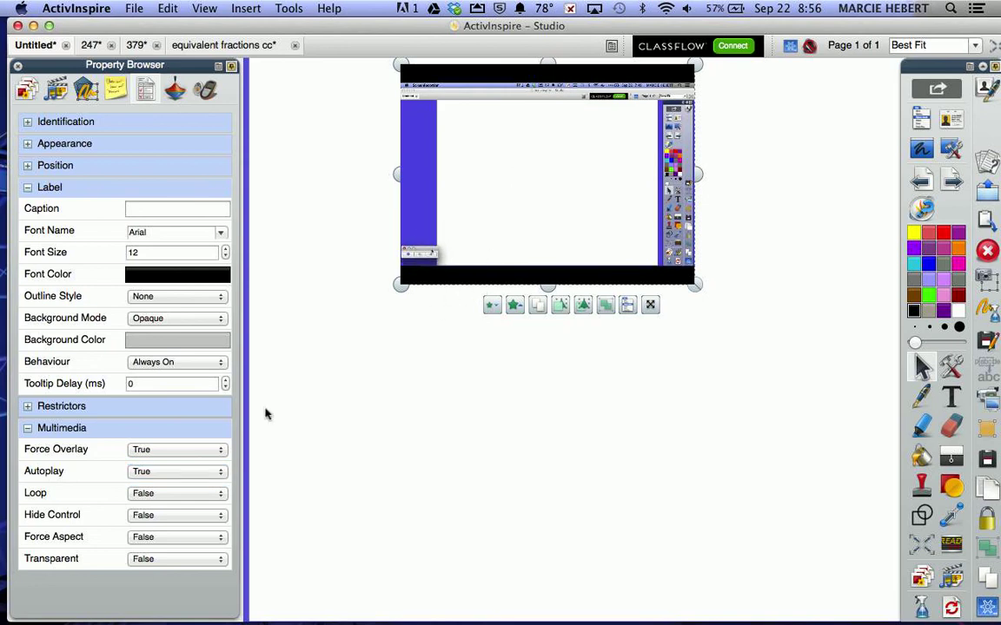
Set the video's Autoplay property to False, deselect the video and stop its playback.
left_click(191, 471)
left_click(179, 486)
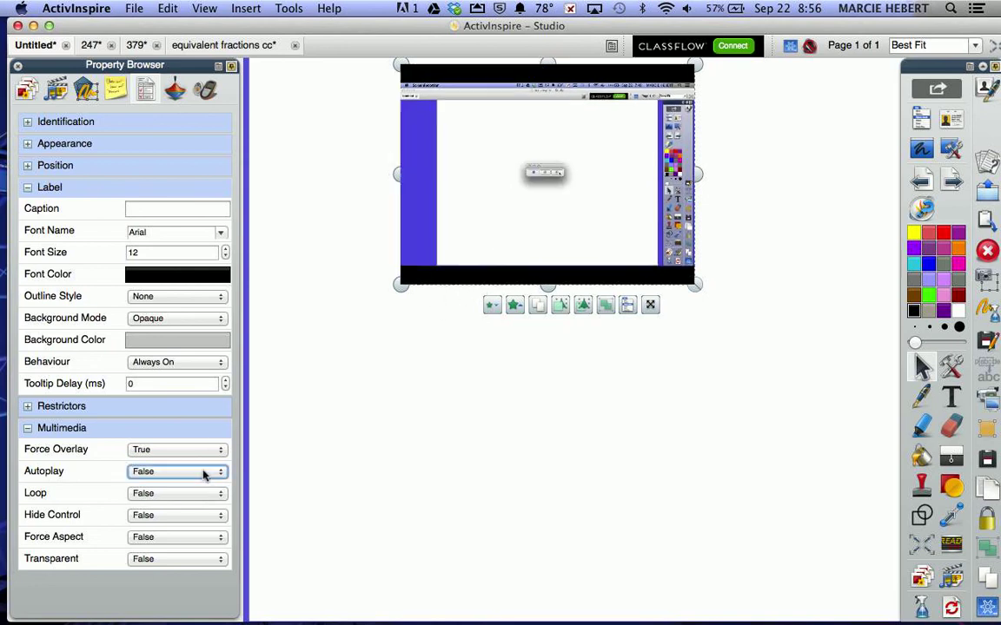
left_click(494, 209)
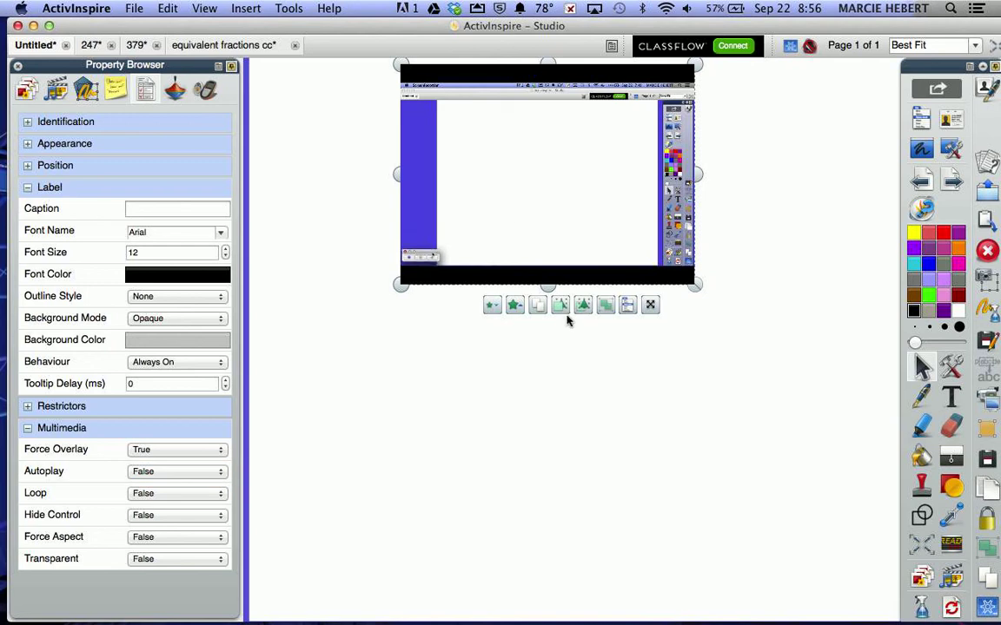
left_click(661, 347)
mouse_move(537, 260)
left_click(477, 299)
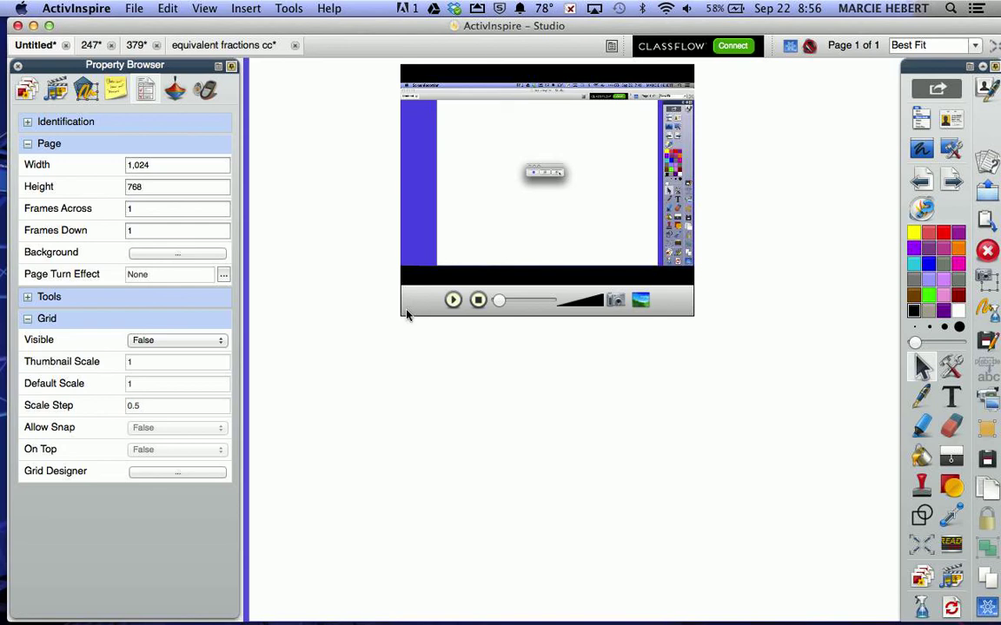
Check the video's Hide Control options, and try its Force Aspect property at True before returning it to False.
left_click(565, 153)
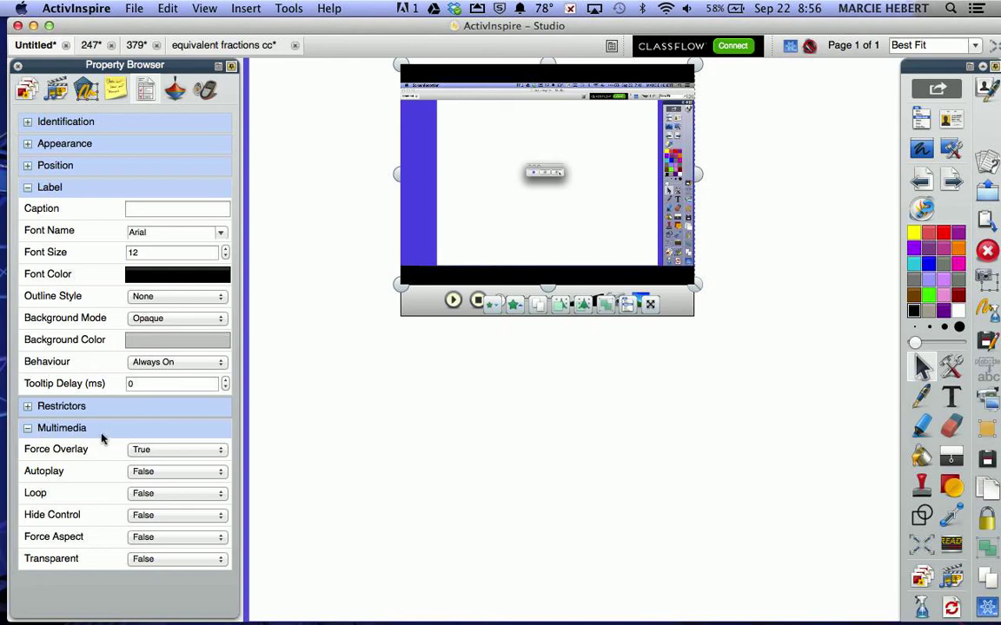
left_click(210, 514)
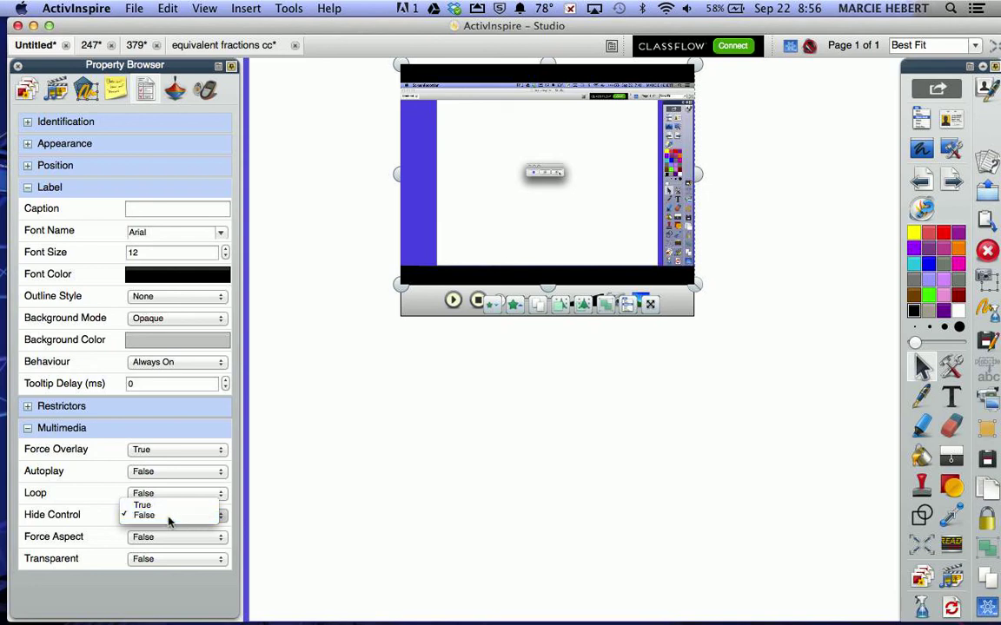
left_click(170, 519)
left_click(184, 539)
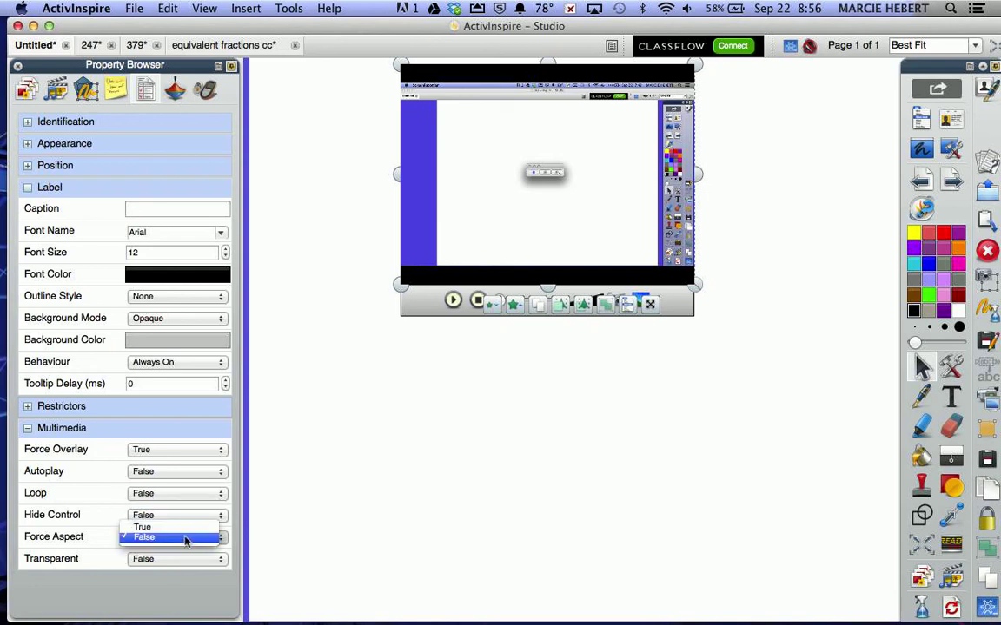
left_click(178, 528)
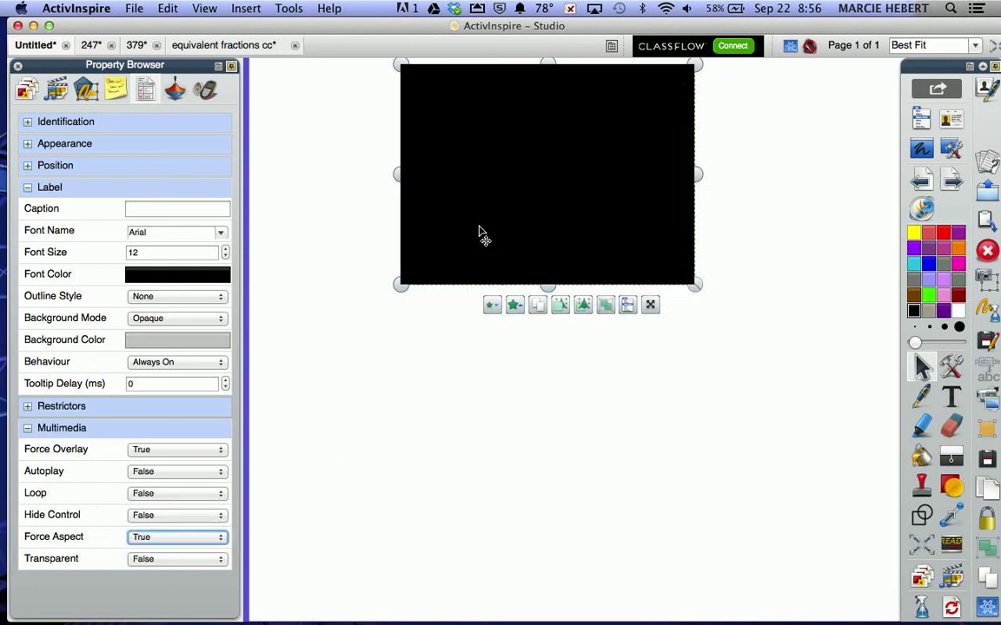
left_click(170, 539)
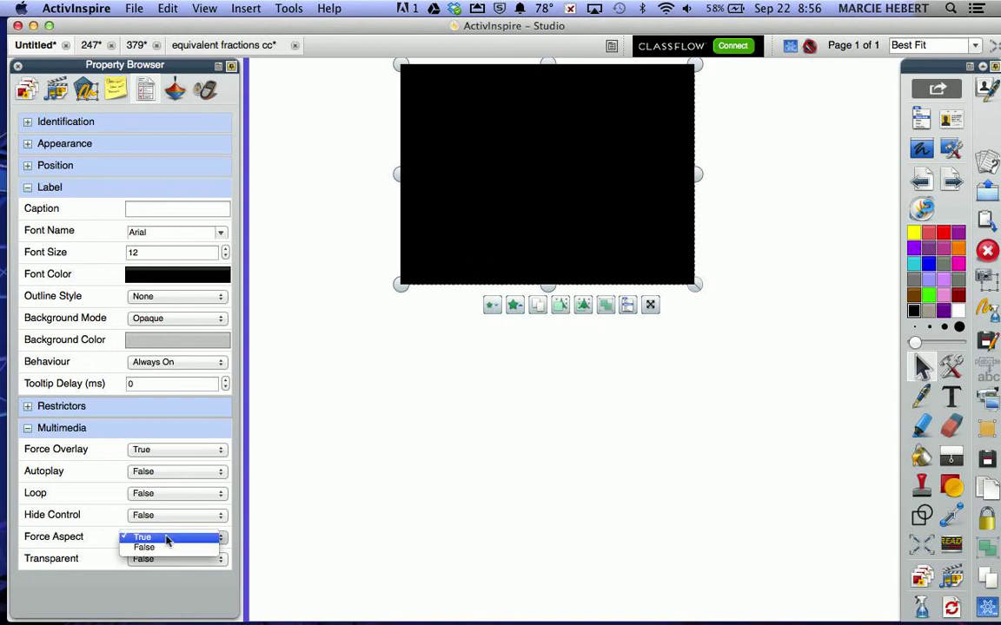
left_click(162, 549)
Try the video's Transparent property at True, return it to False, and check the Loop options without changing them.
left_click(180, 561)
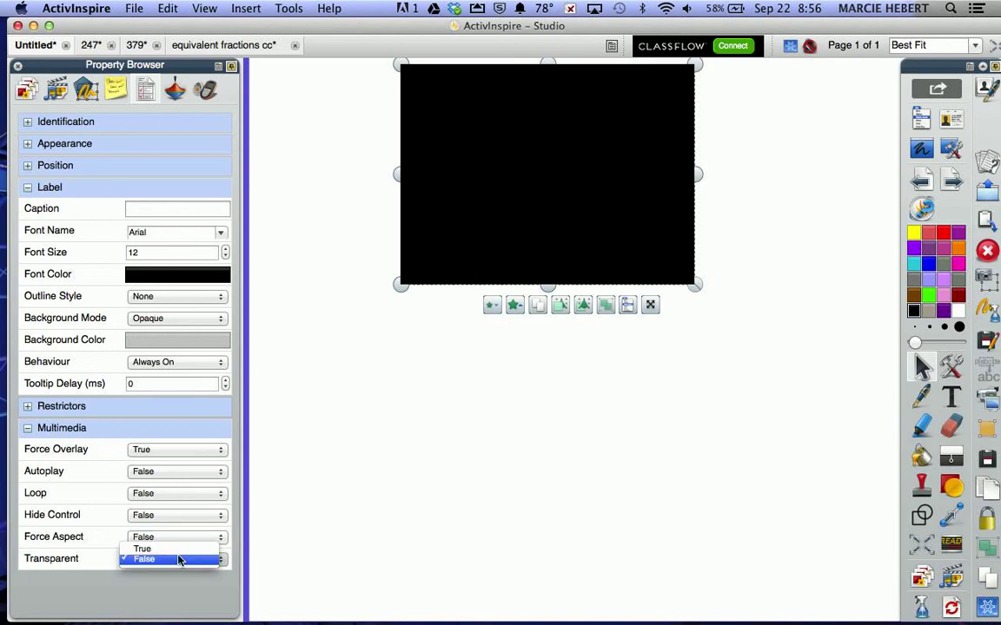
left_click(178, 550)
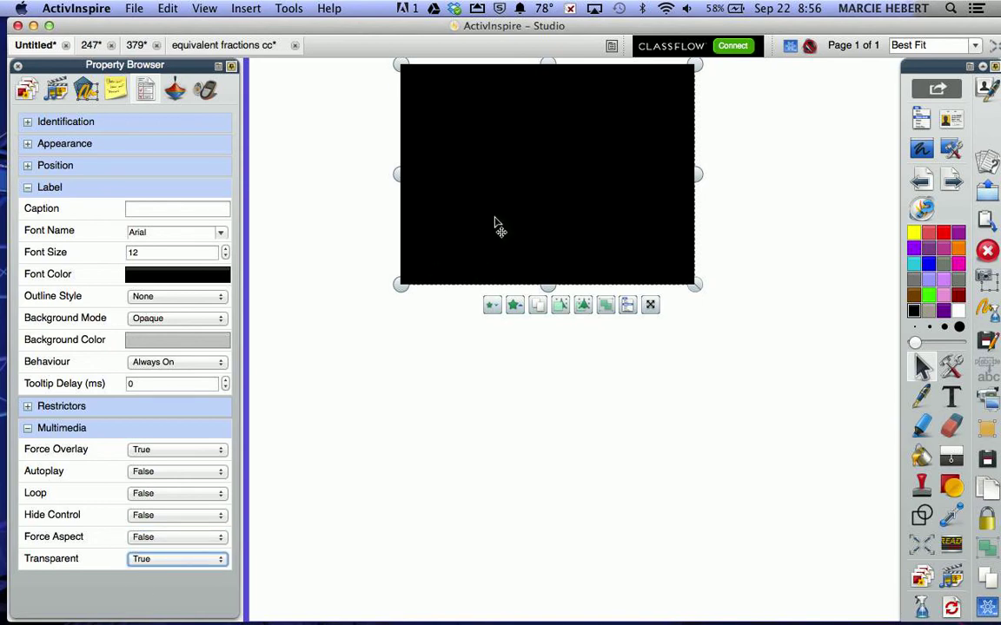
left_click(183, 561)
left_click(179, 571)
left_click(169, 493)
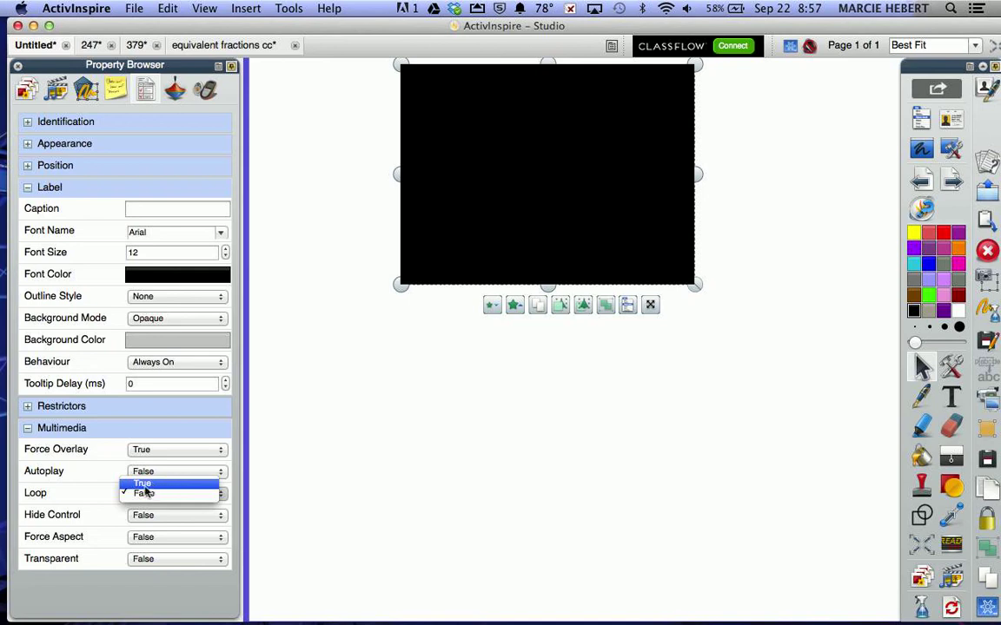
left_click(99, 494)
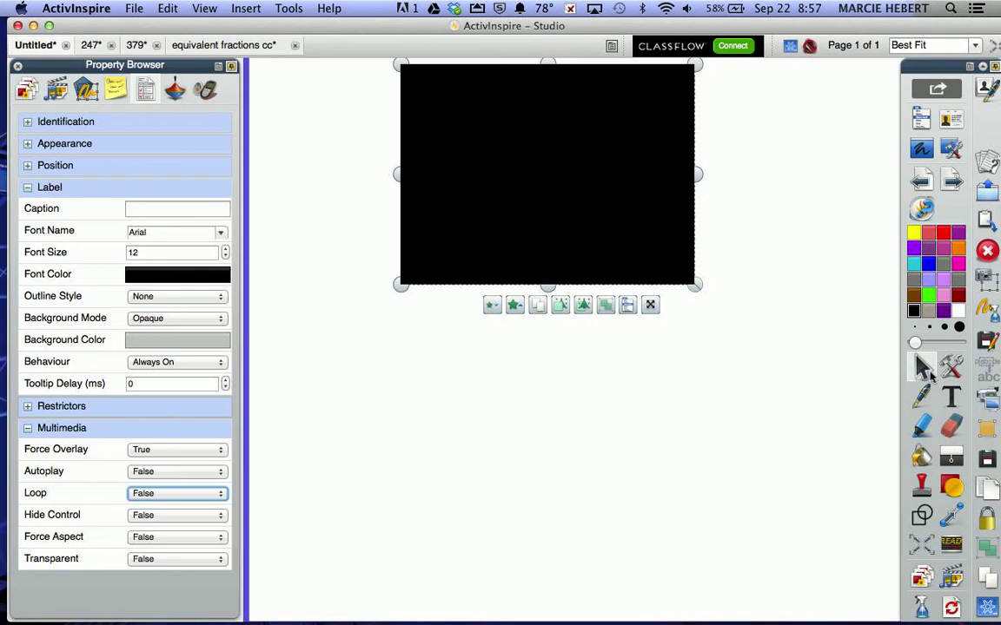
Deselect the video, play it briefly from its own controls and stop it.
left_click(833, 339)
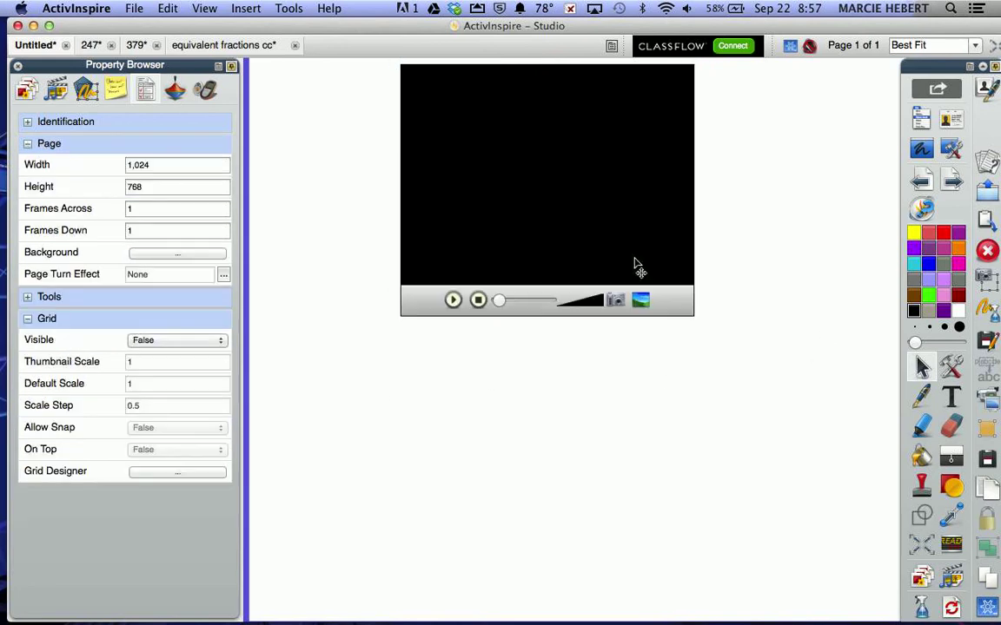
left_click(452, 299)
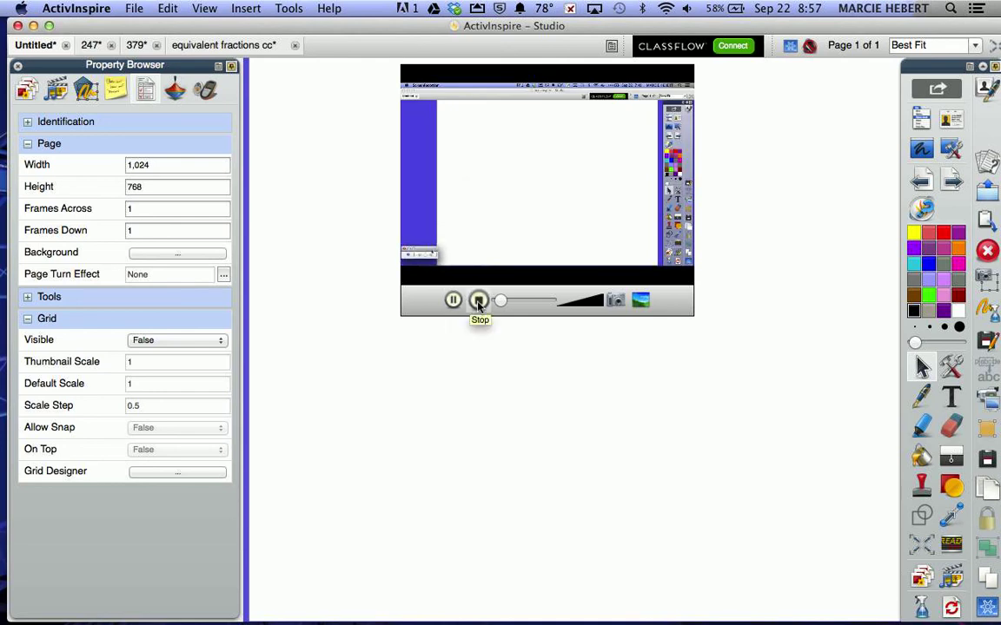
left_click(478, 300)
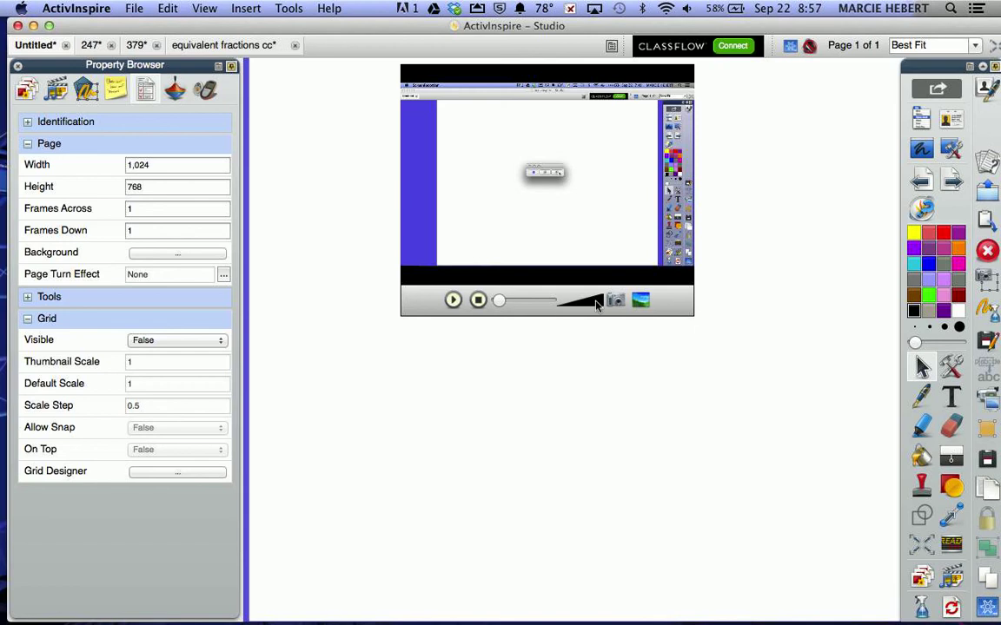
Roll up the main toolbox and enlarge the video from its corner until it nearly fills the page.
left_click_drag(688, 316, 630, 415)
left_click(570, 224)
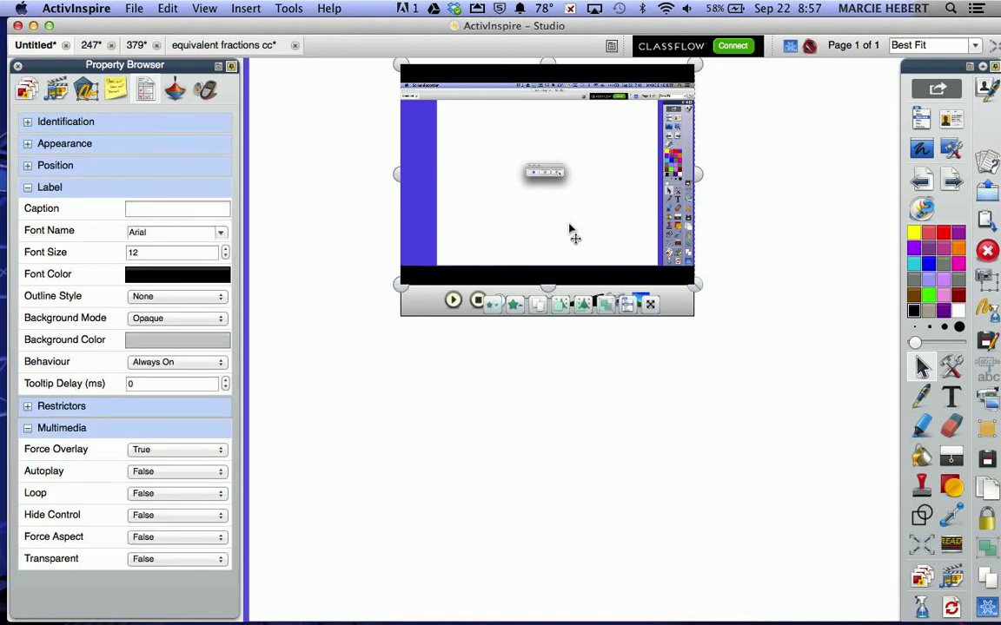
left_click_drag(696, 282, 886, 517)
left_click_drag(877, 87, 737, 87)
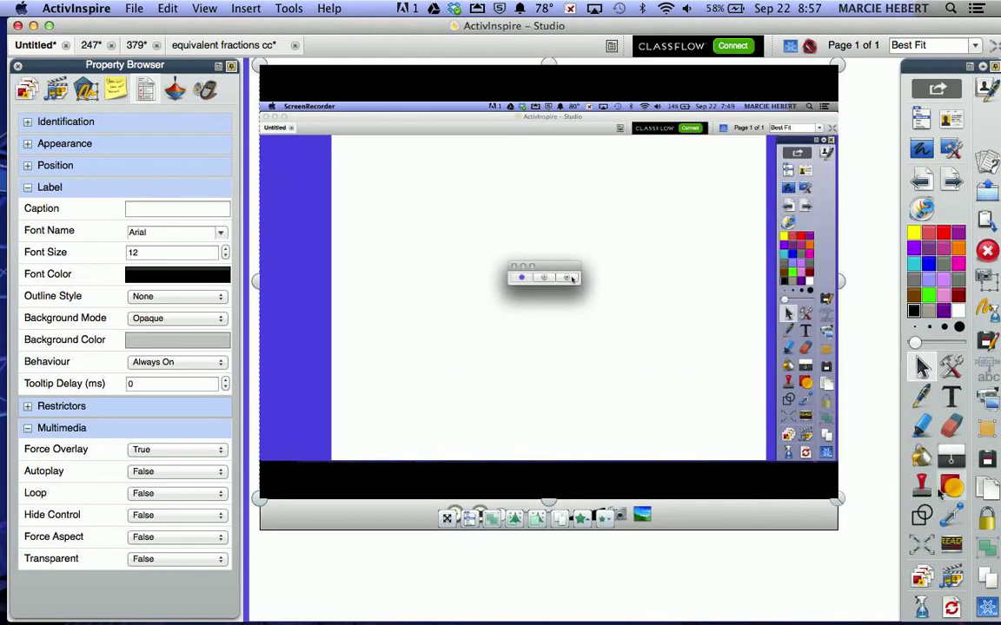
left_click_drag(840, 497, 905, 547)
left_click(983, 68)
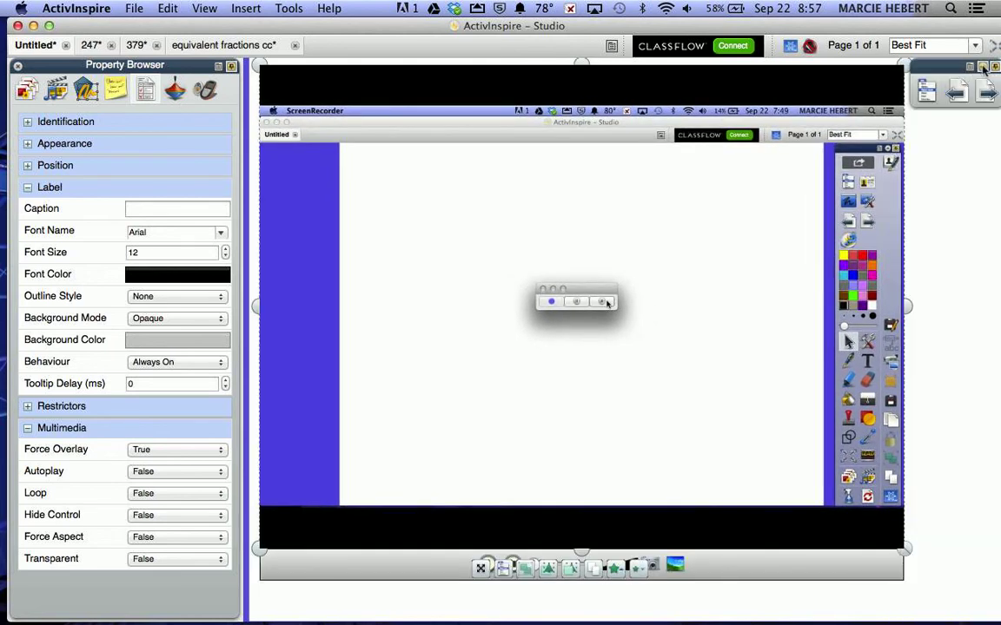
mouse_move(874, 86)
left_mouse_down()
mouse_move(891, 86)
mouse_move(873, 80)
left_mouse_up()
left_click_drag(902, 536, 989, 577)
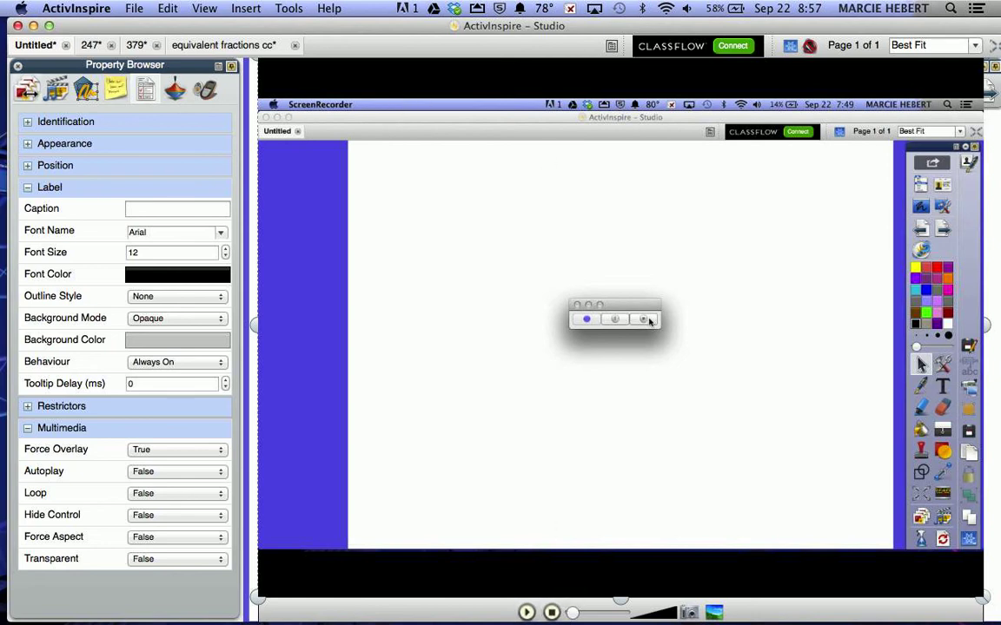
Show the Page Browser and add a second blank page to the flipchart.
left_click(26, 89)
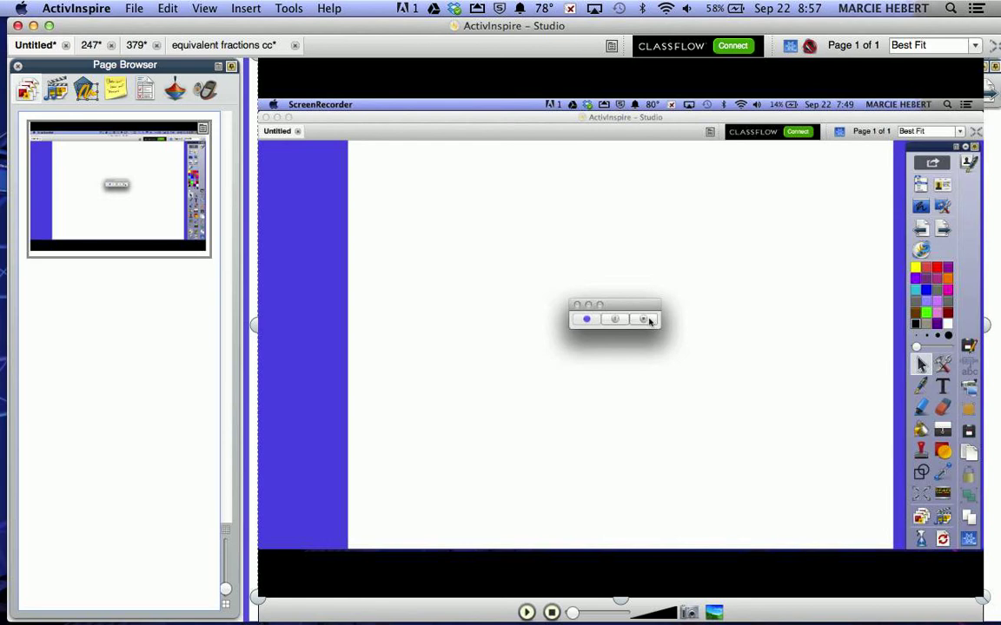
left_click(986, 91)
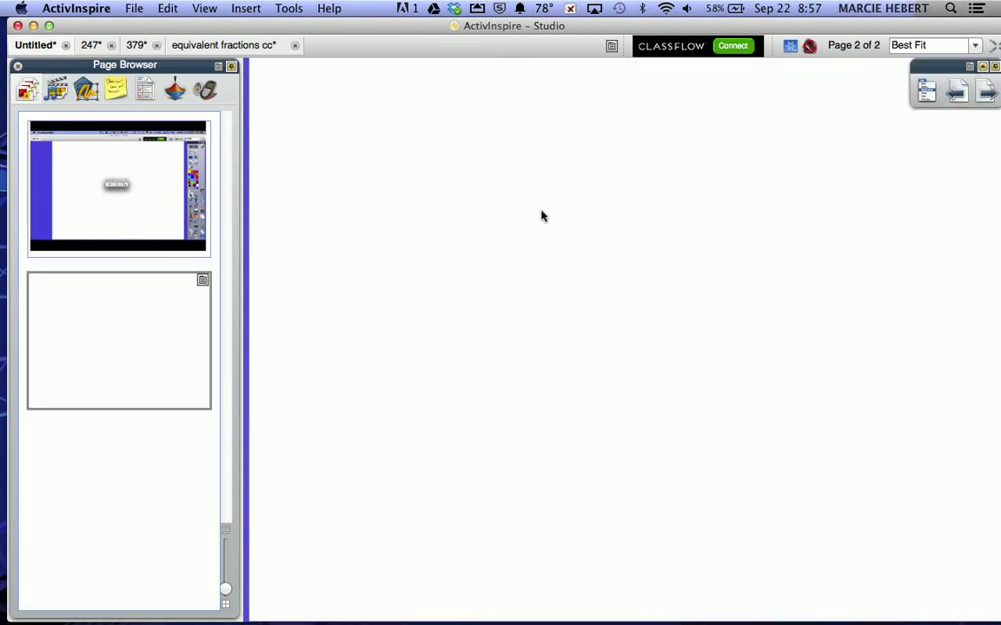
Start a file link on the new page and choose "March 31 - April 4, 2014 plans.doc" from Documents, Lesson Plans 13-14.
left_click(248, 10)
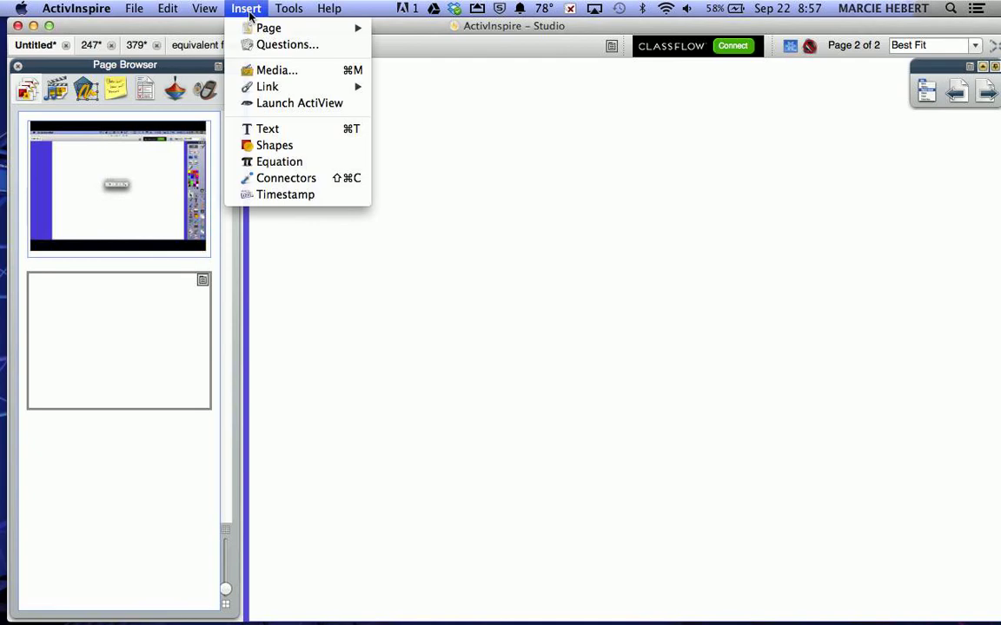
mouse_move(275, 89)
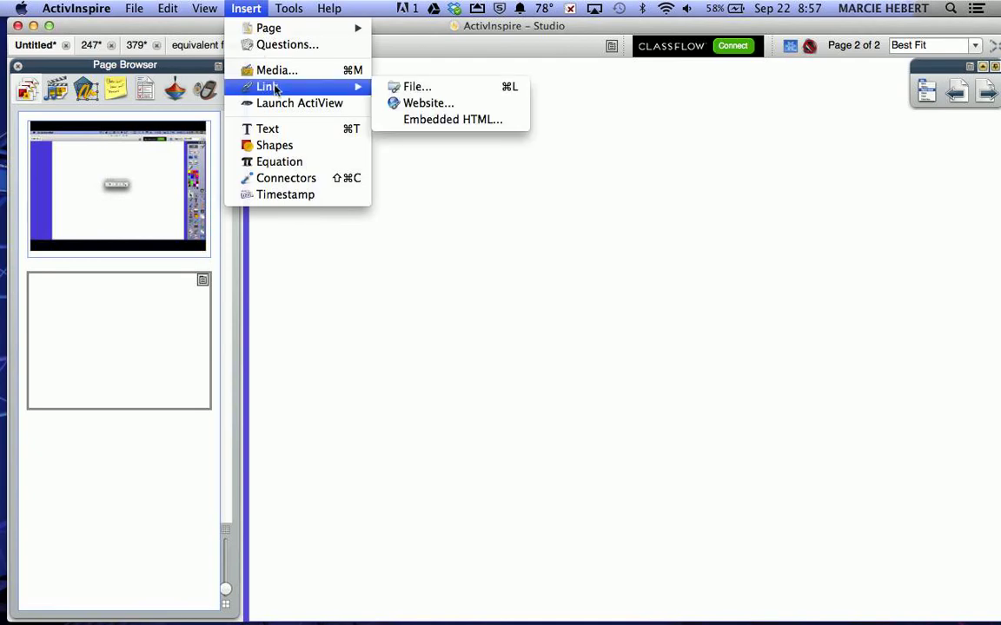
left_click(425, 90)
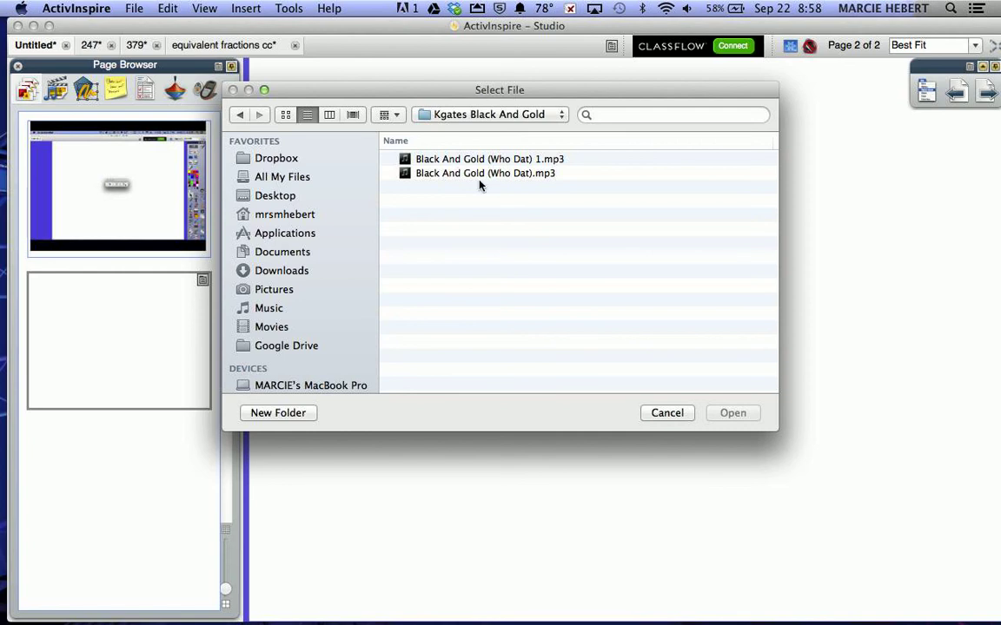
left_click(283, 252)
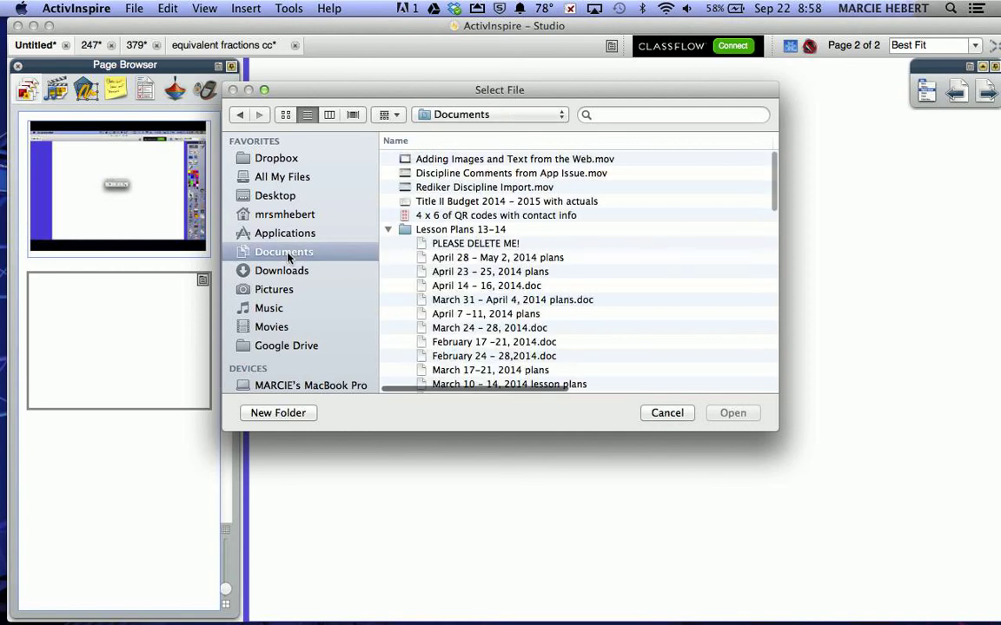
scroll(618, 218, "down", 4)
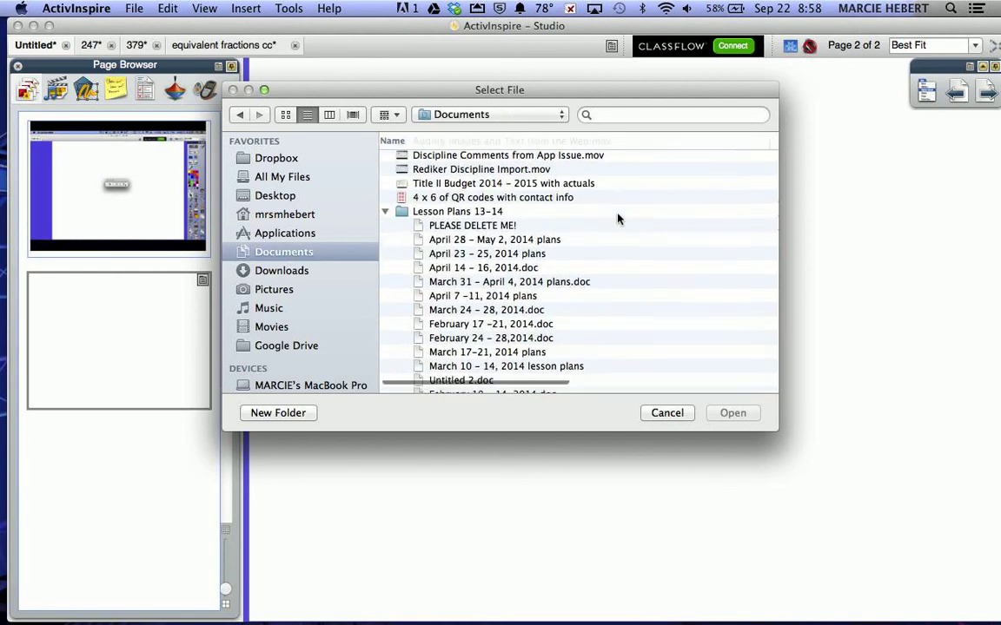
scroll(617, 218, "down", 2)
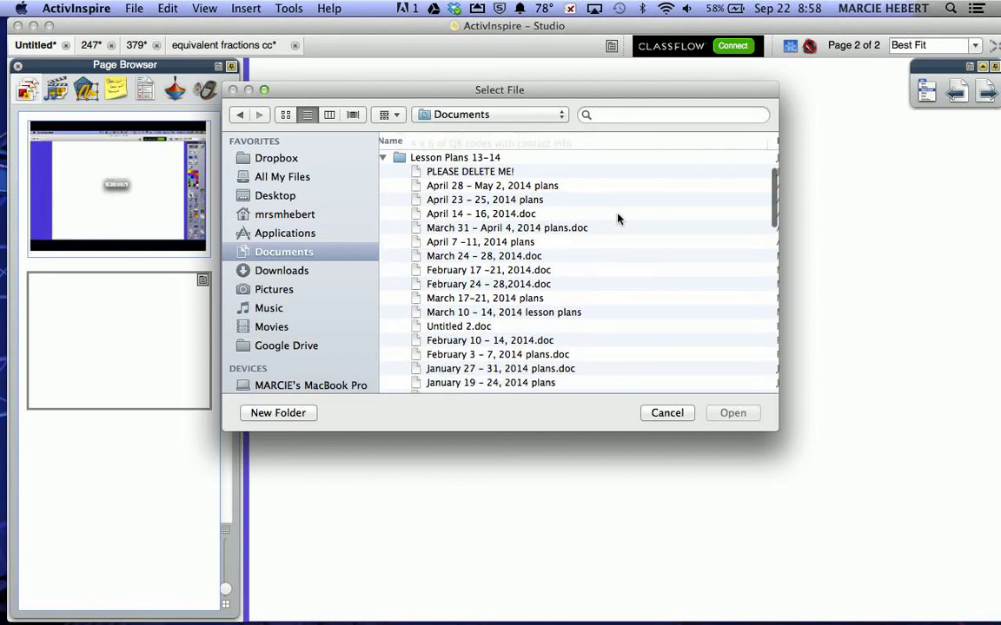
scroll(558, 232, "down", 5)
scroll(558, 233, "up", 4)
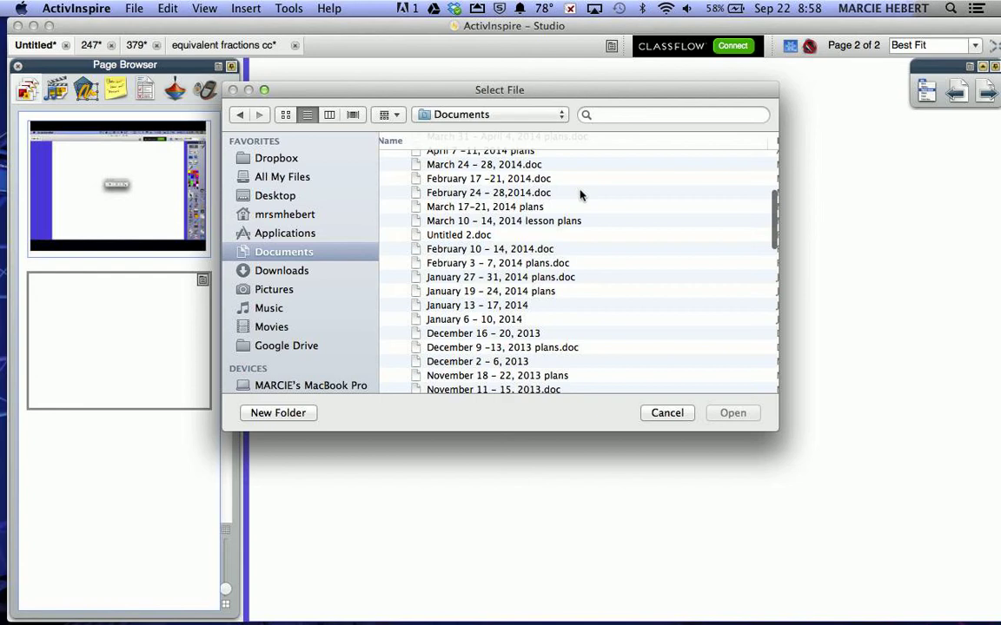
left_click(575, 187)
left_click(734, 414)
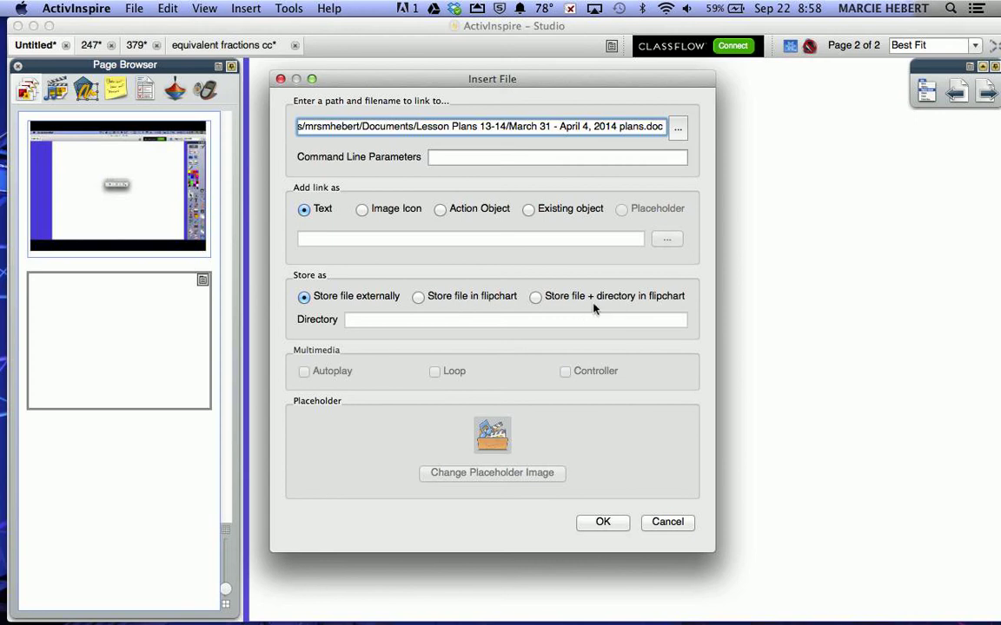
Try to insert the link with the file and its directory stored in the flipchart, declining the directory copy.
left_click(536, 297)
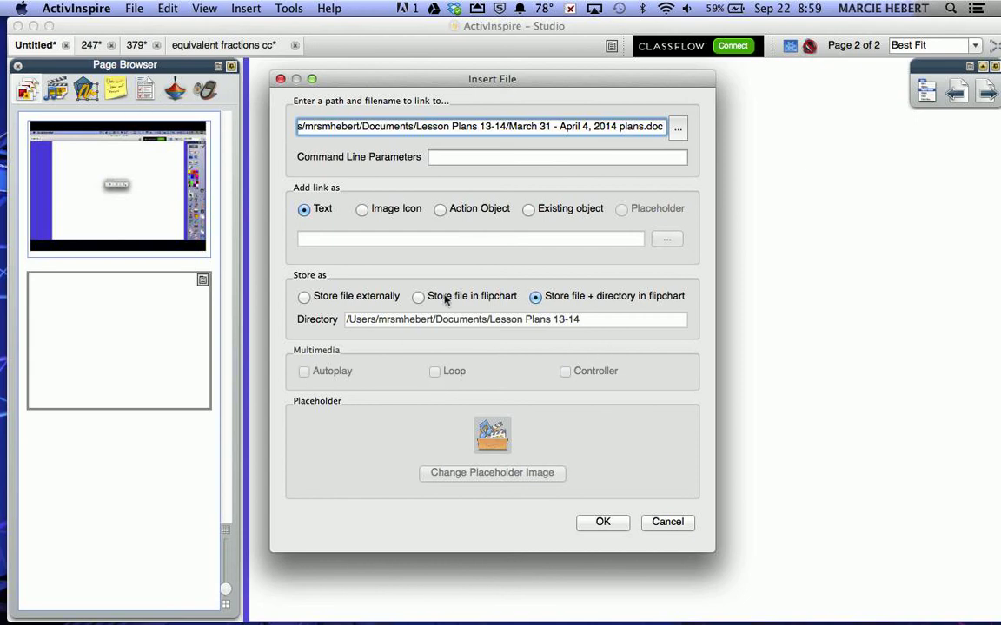
left_click(603, 525)
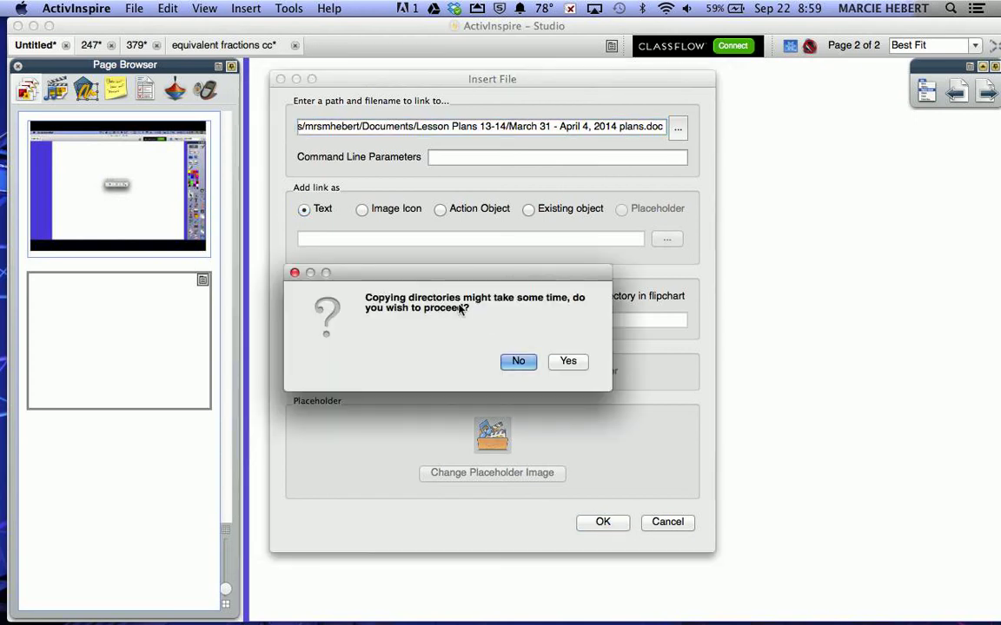
left_click(519, 362)
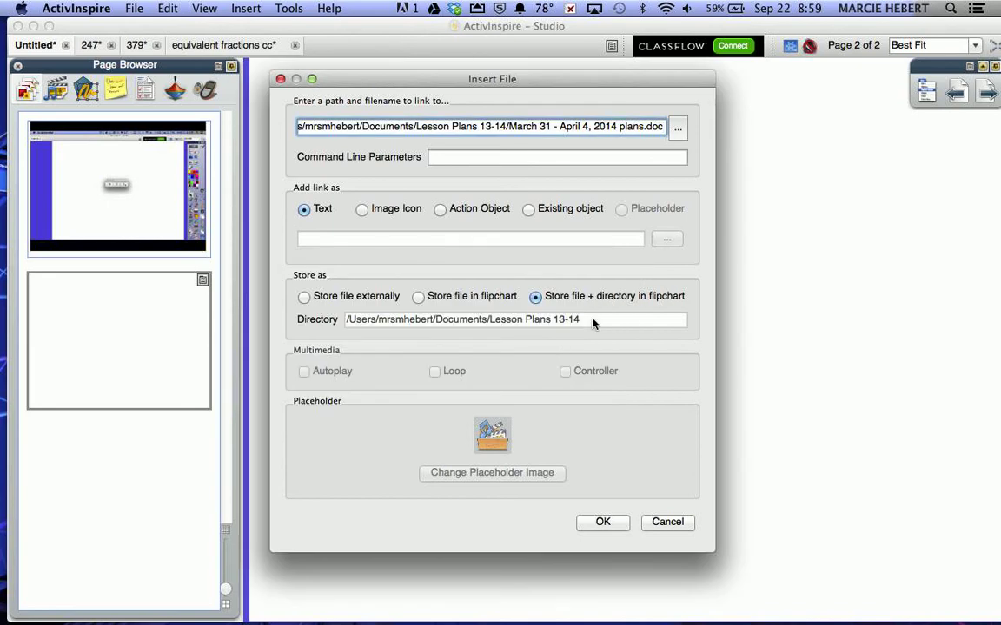
Store only the file in the flipchart and insert the lesson plan document as a text link.
left_click(419, 298)
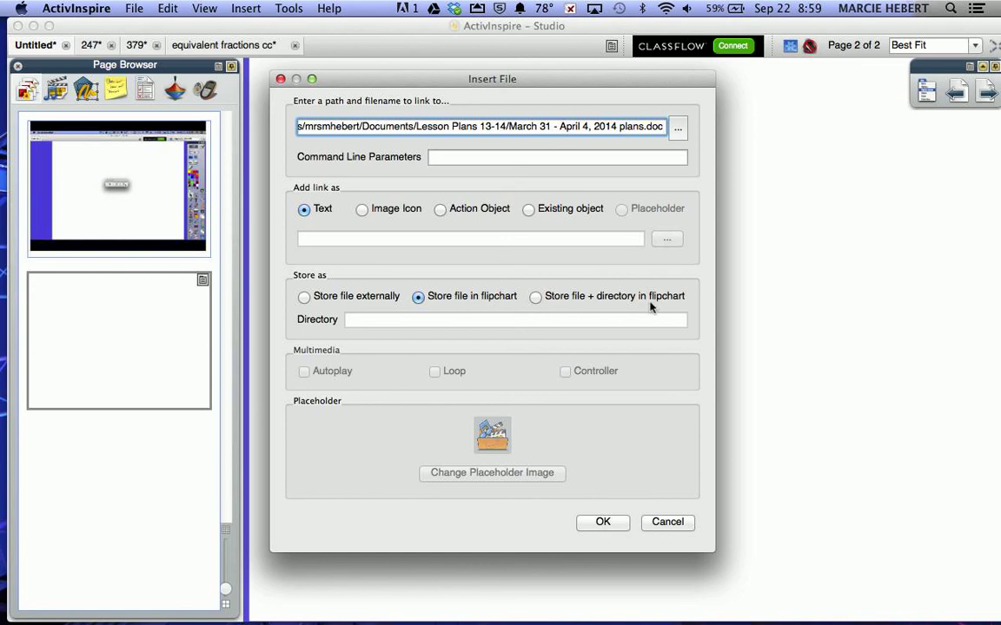
left_click(603, 524)
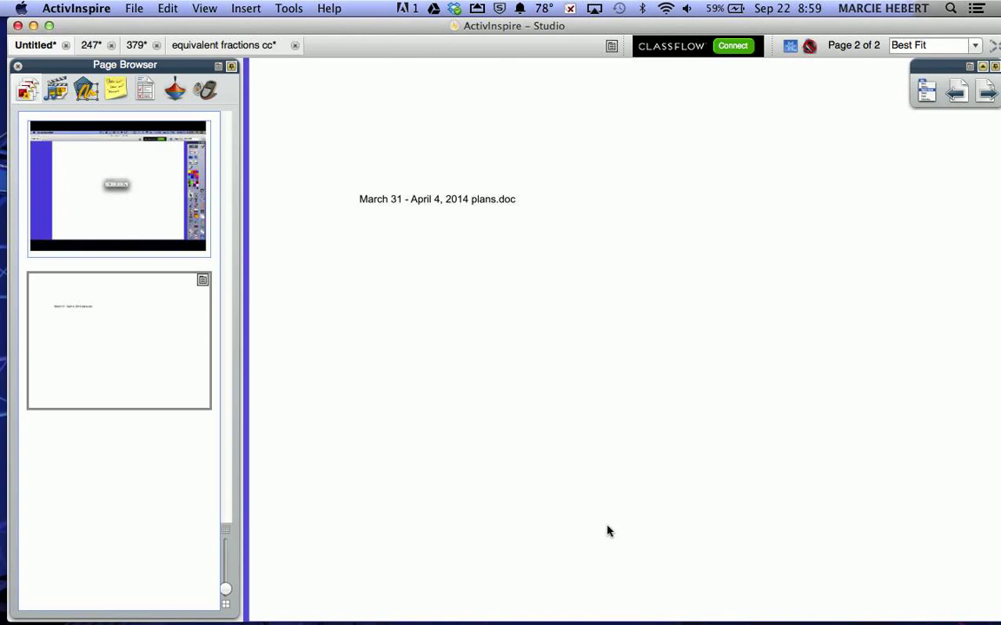
Test the lesson plan link by opening its document in Pages, move the window aside, and close it without saving.
left_click(476, 211)
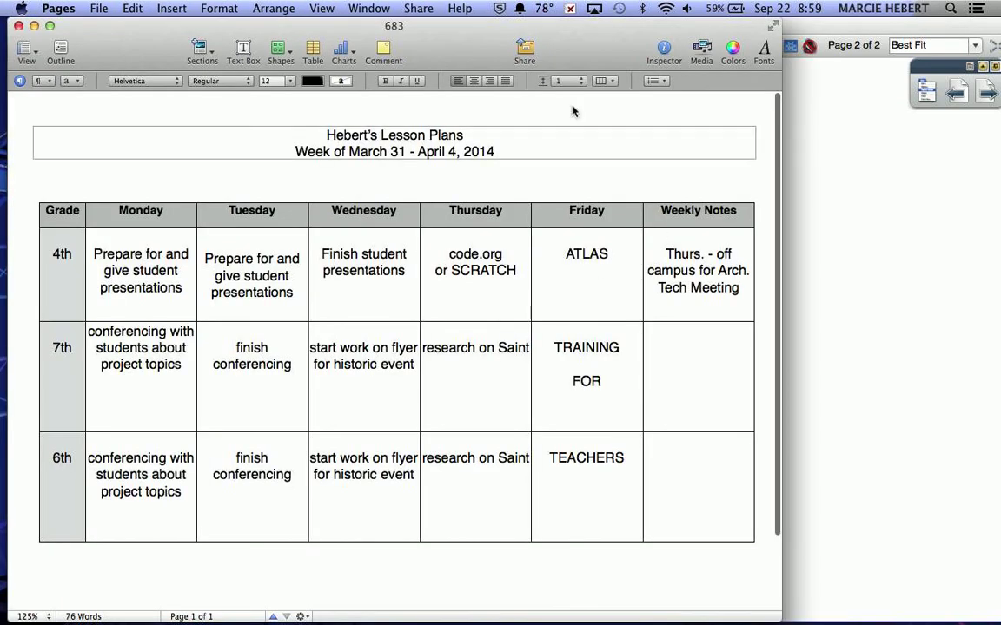
left_click_drag(513, 38, 752, 22)
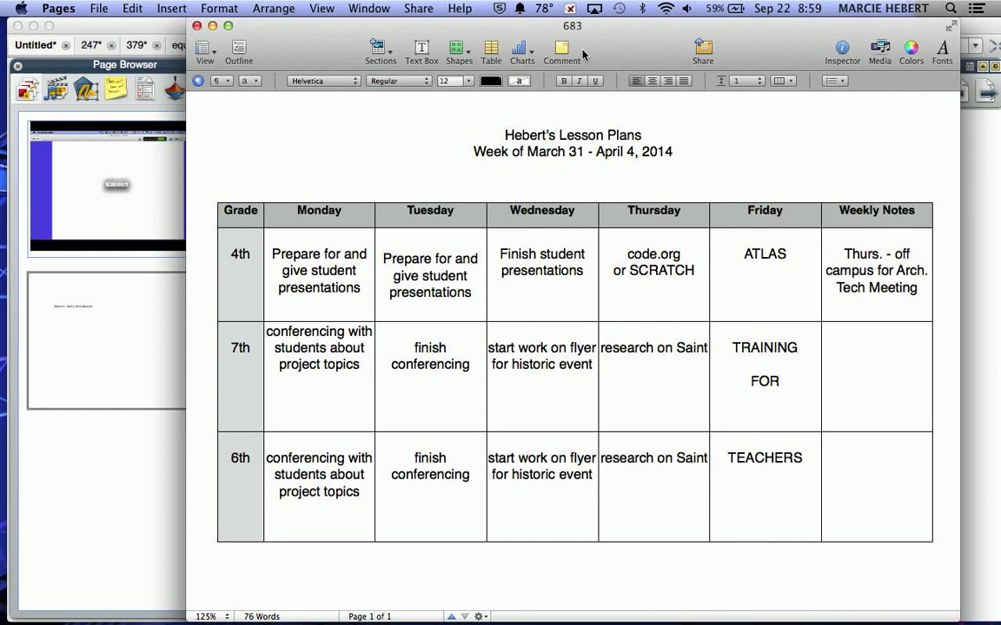
left_click(197, 27)
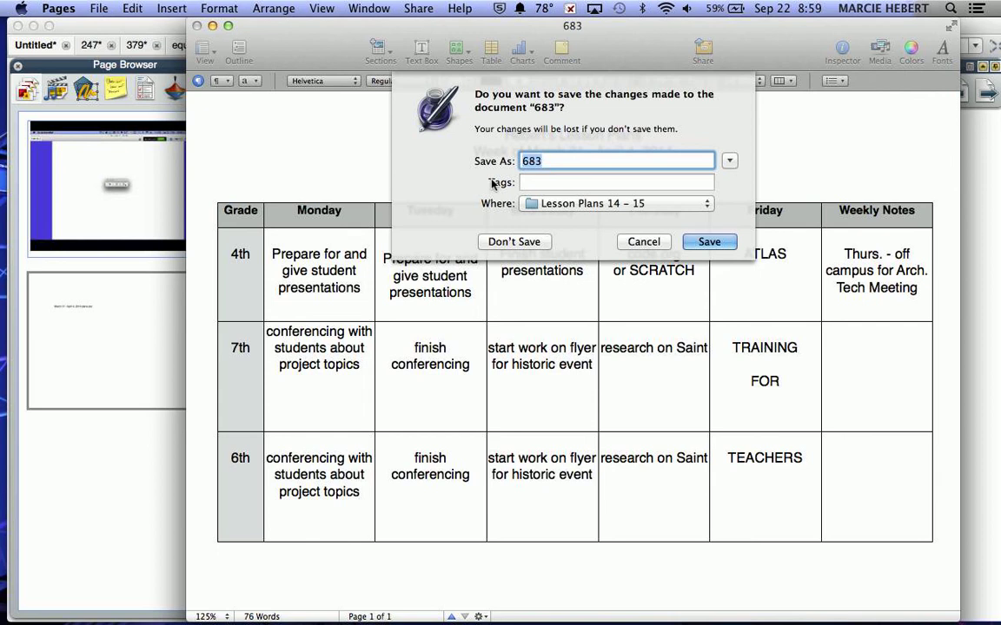
left_click(512, 240)
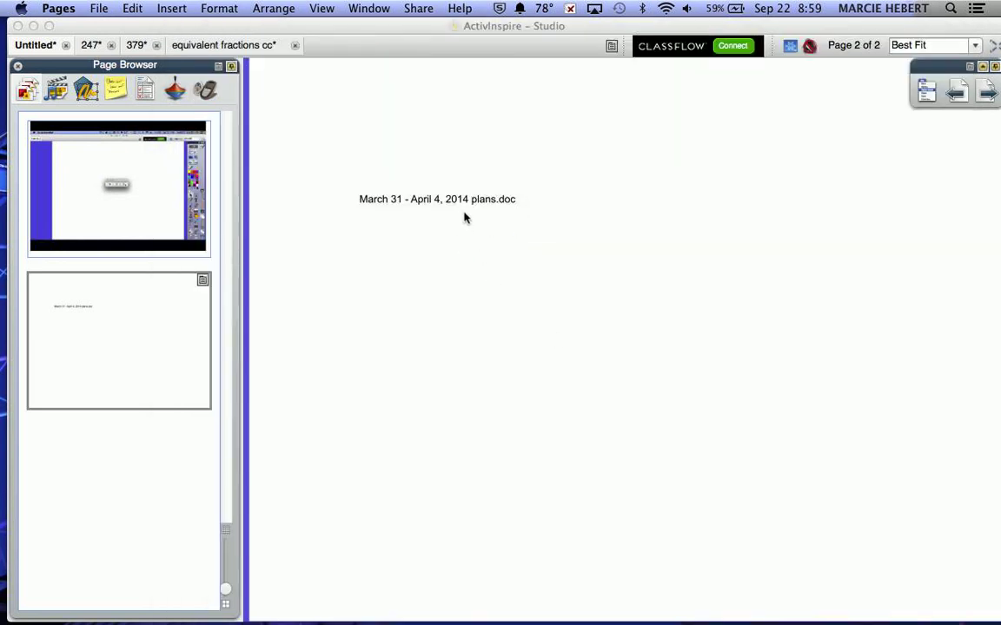
Add a third page to the flipchart and start inserting a website link on it.
left_click(377, 260)
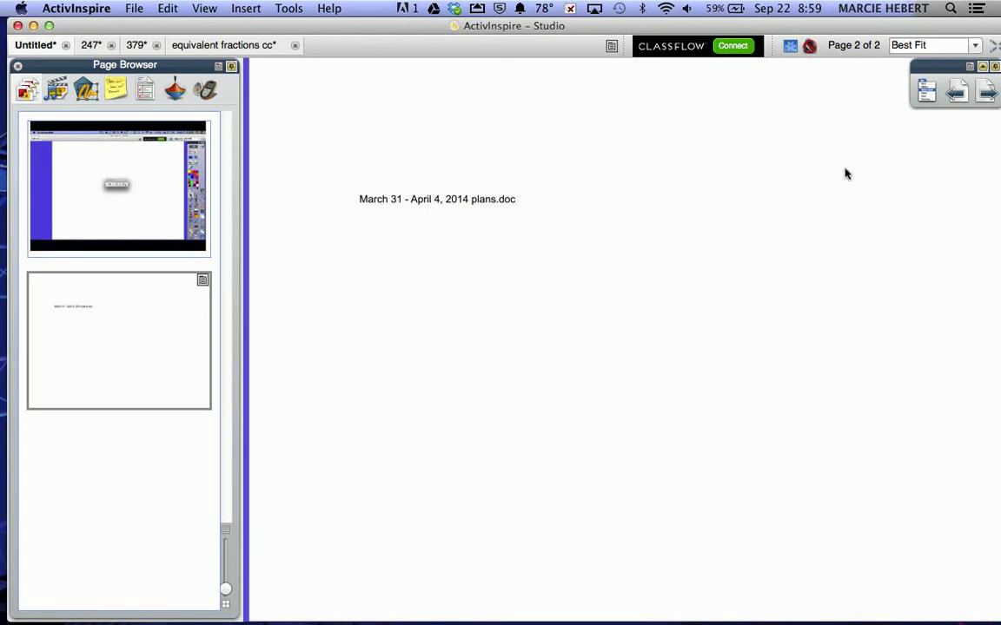
left_click(986, 91)
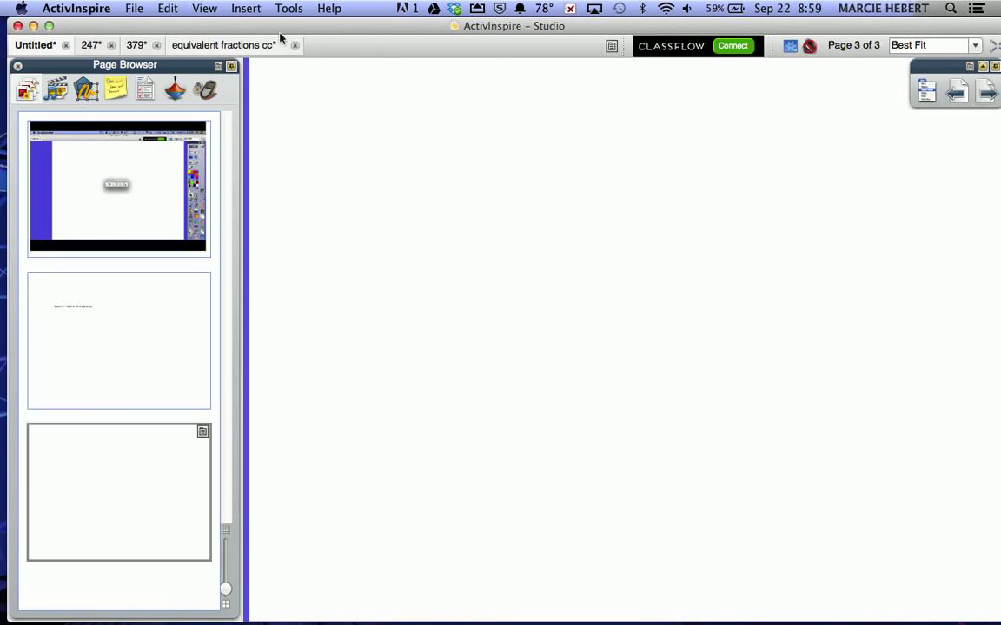
left_click(247, 9)
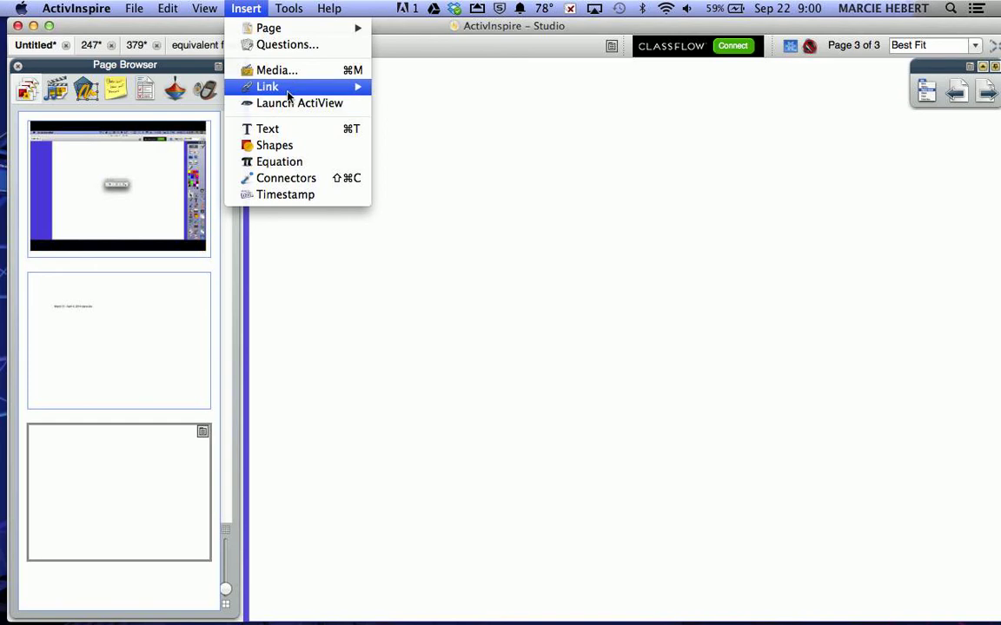
mouse_move(232, 89)
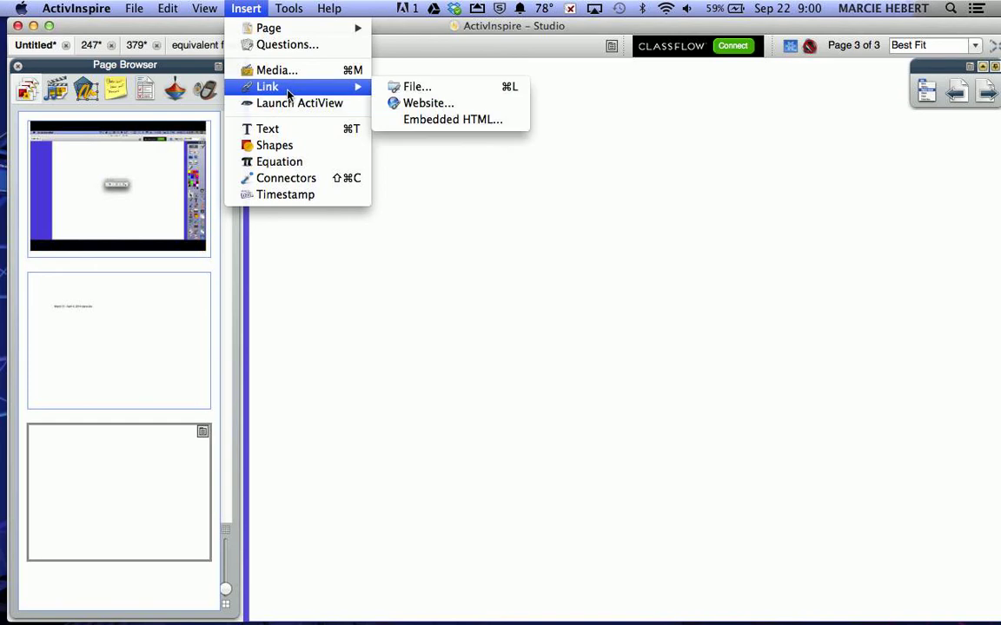
left_click(451, 105)
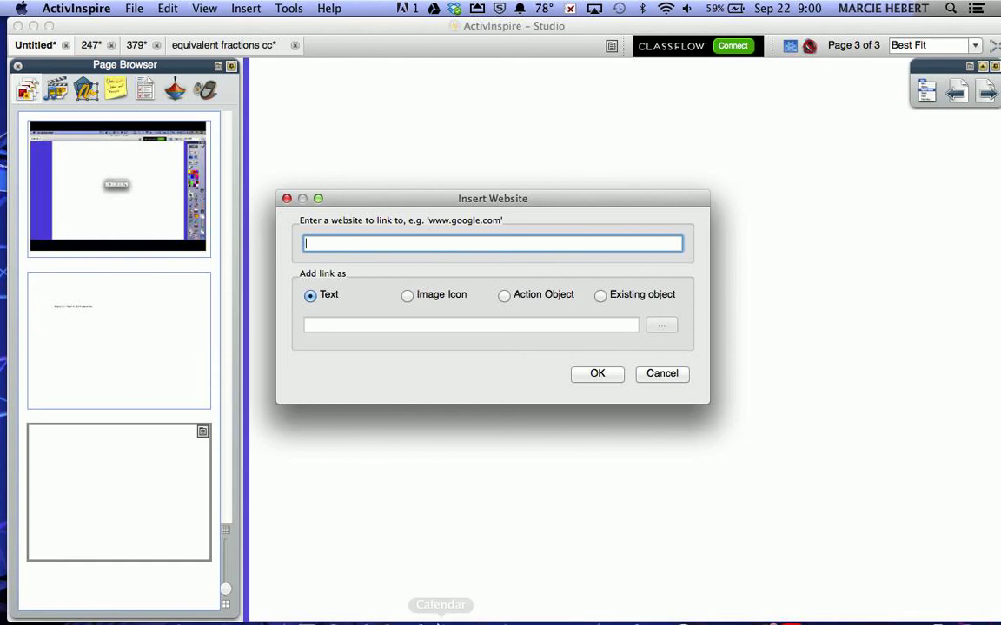
Switch to Chrome, move its window into view, and open starfall.com in a new tab.
mouse_move(438, 623)
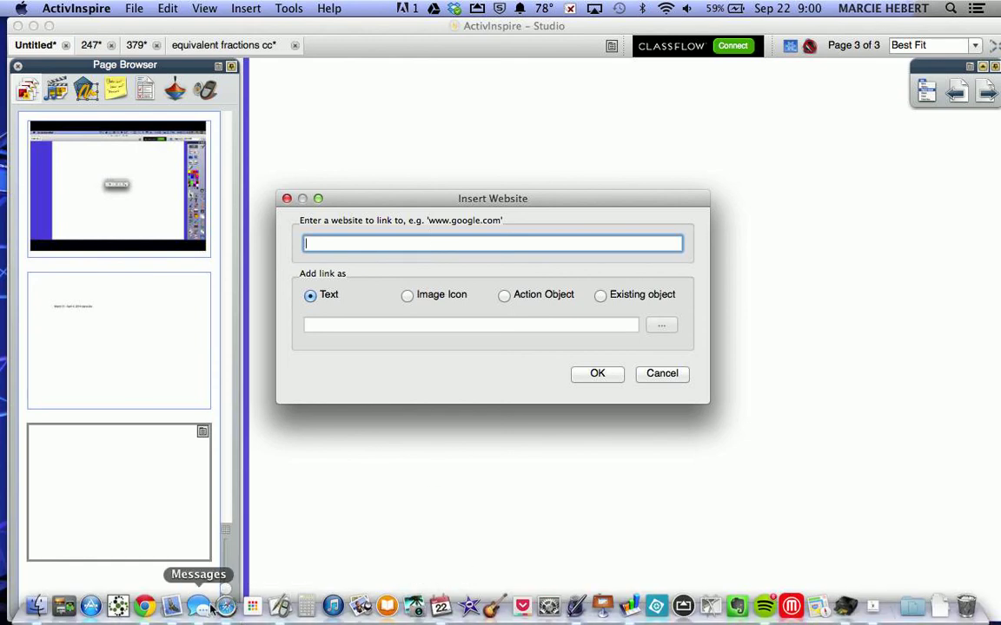
left_click(145, 607)
left_click_drag(928, 27, 347, 32)
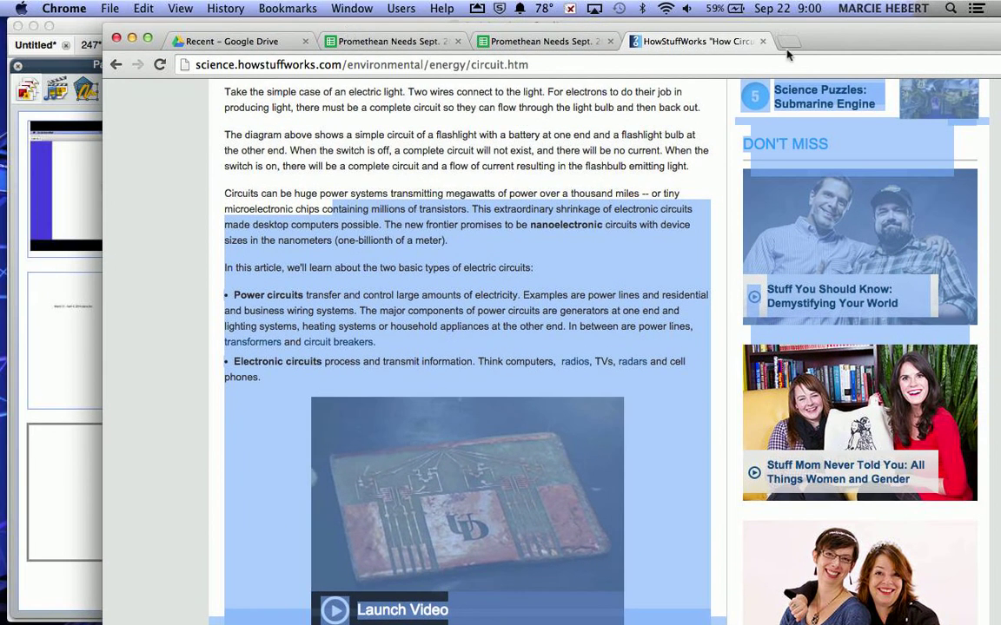
key("super+t")
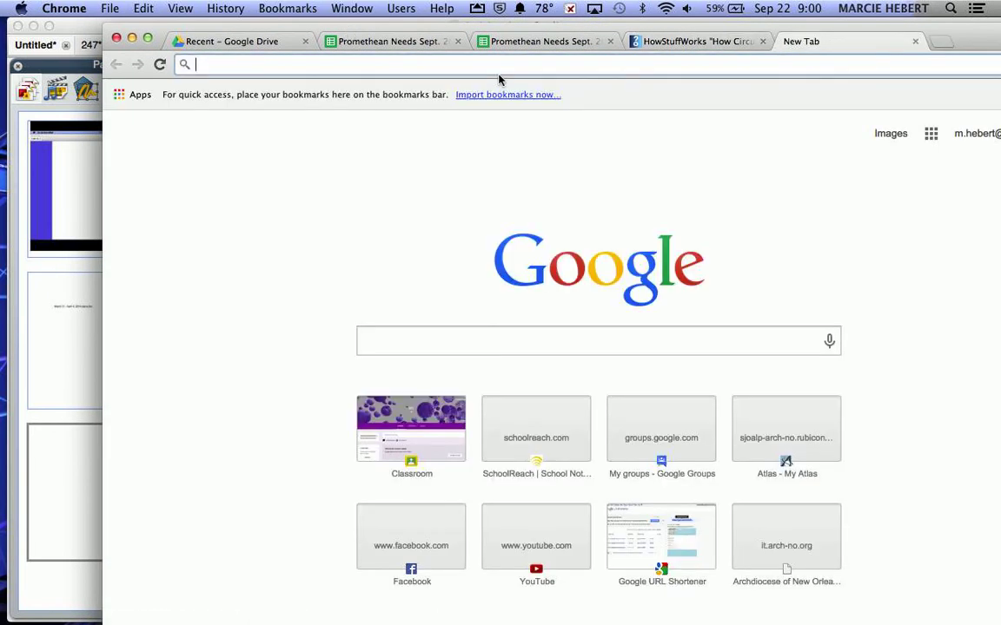
type("staf")
type("rfall.com")
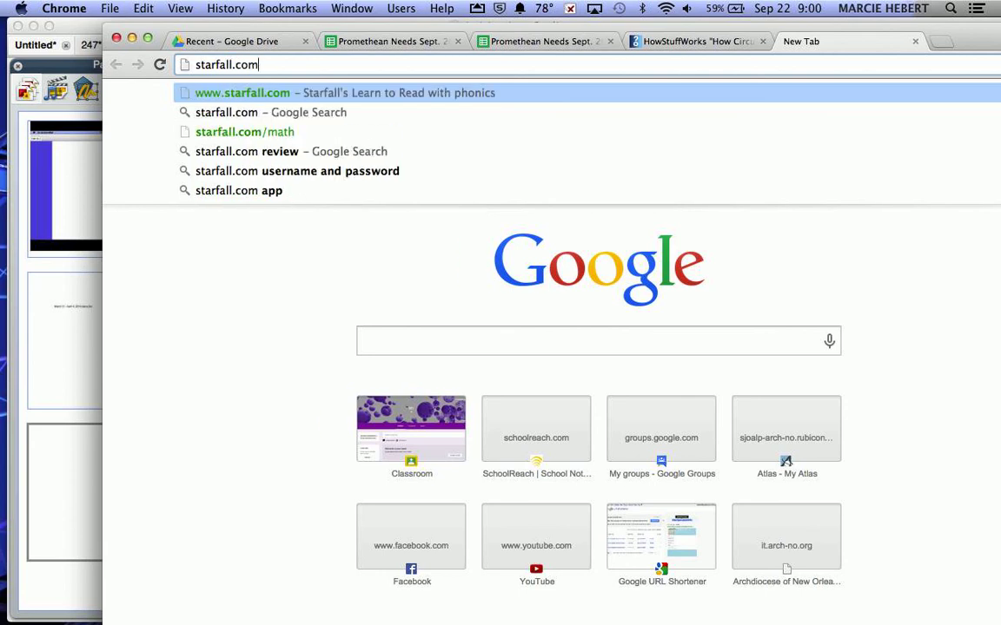
key("Return")
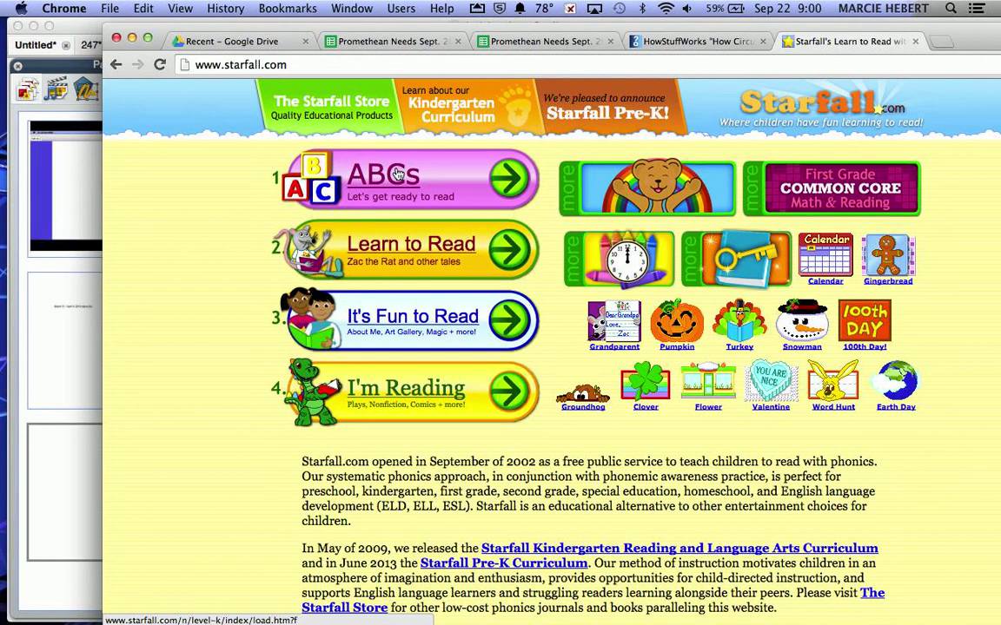
Open the poem "If I Could Touch the Sky" from the Poetry section of It's Fun to Read.
left_click(431, 316)
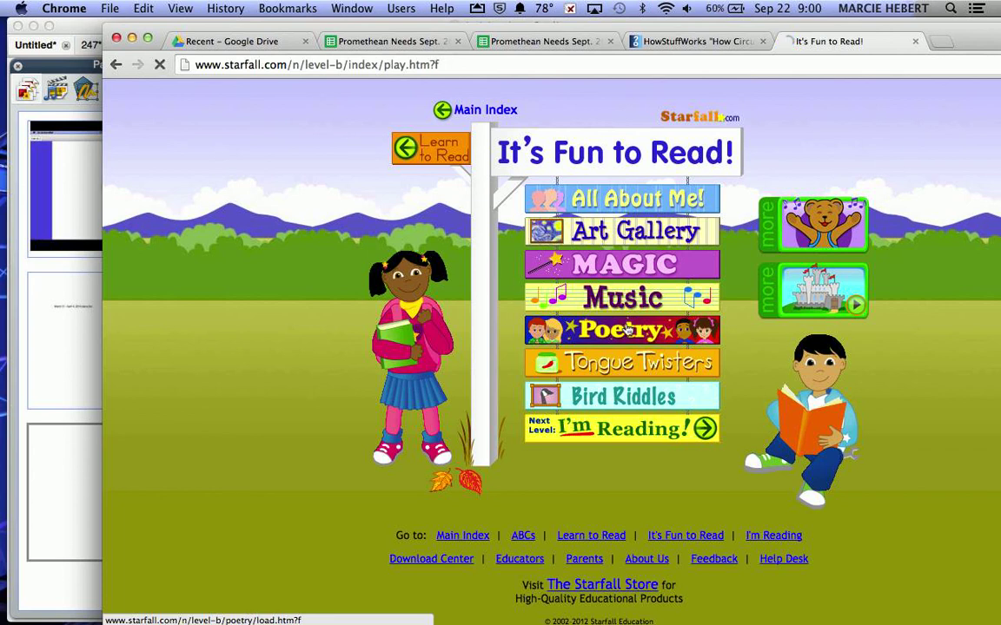
left_click(628, 330)
left_click_drag(783, 28, 694, 19)
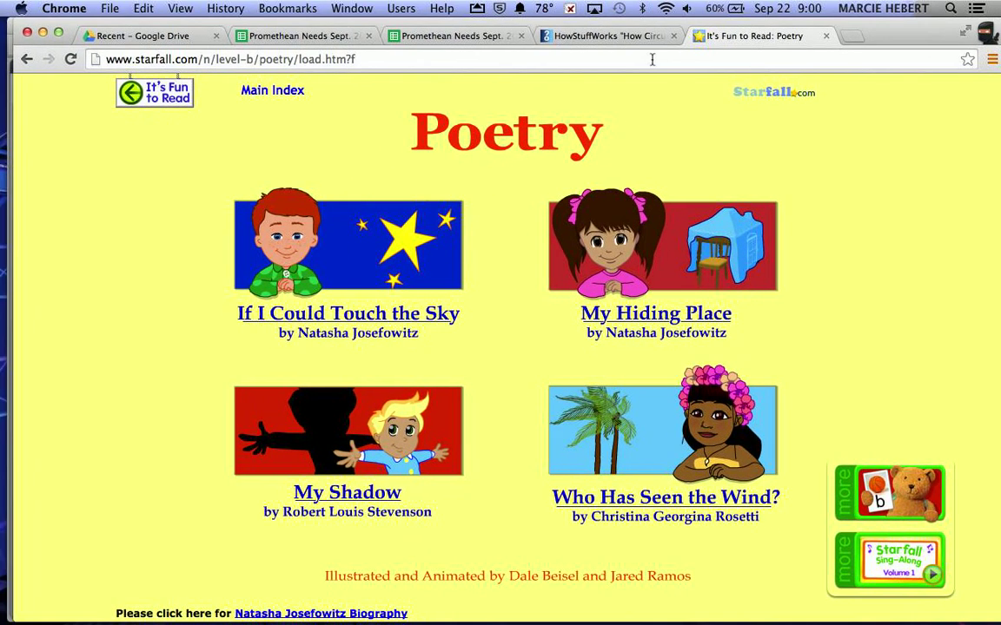
left_click(395, 320)
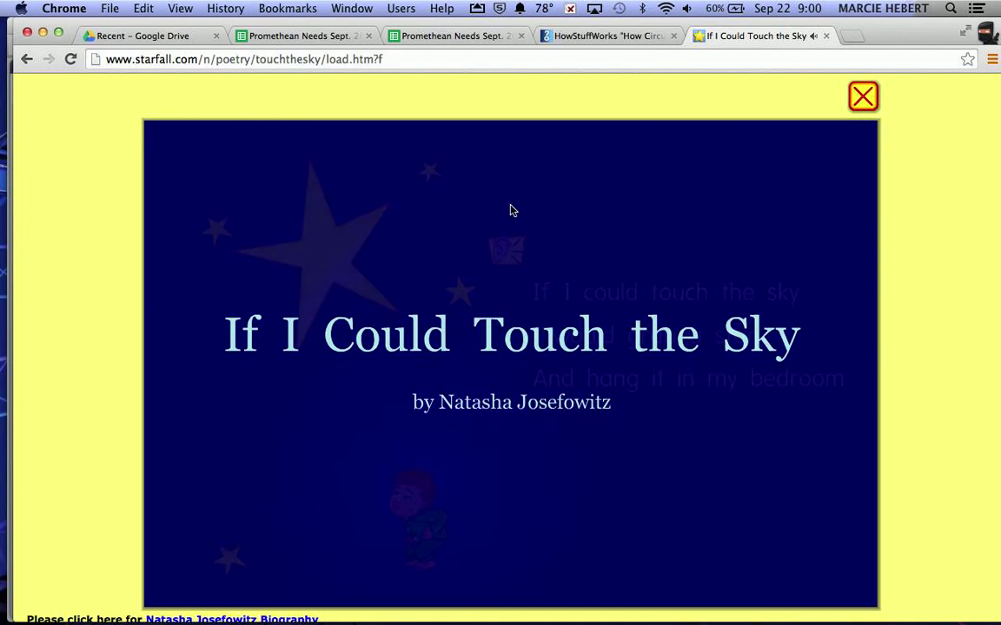
Copy the full web address of the "If I Could Touch the Sky" page.
left_click(388, 57)
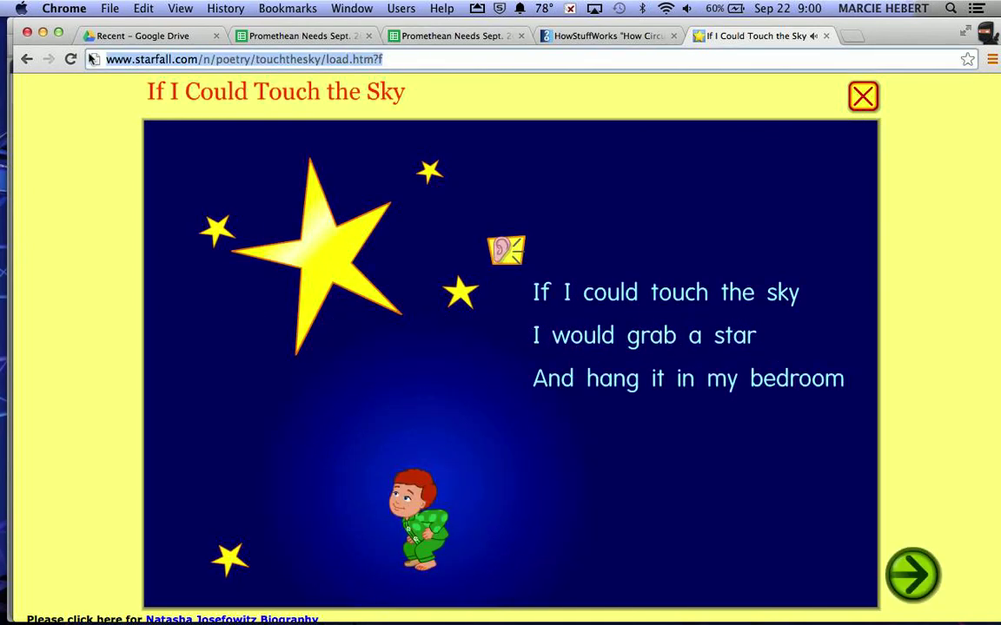
right_click(135, 58)
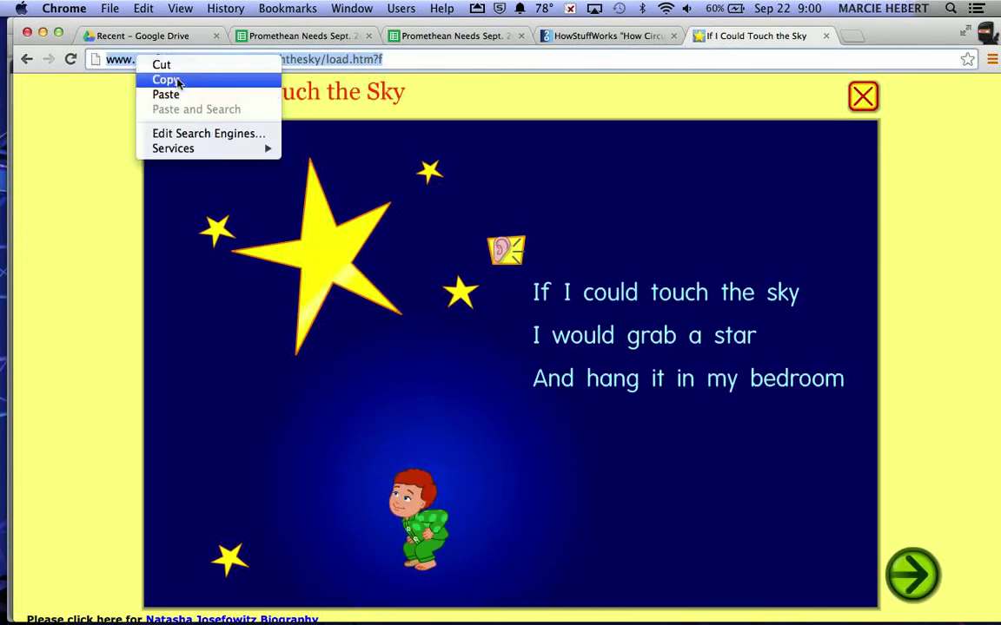
left_click(170, 80)
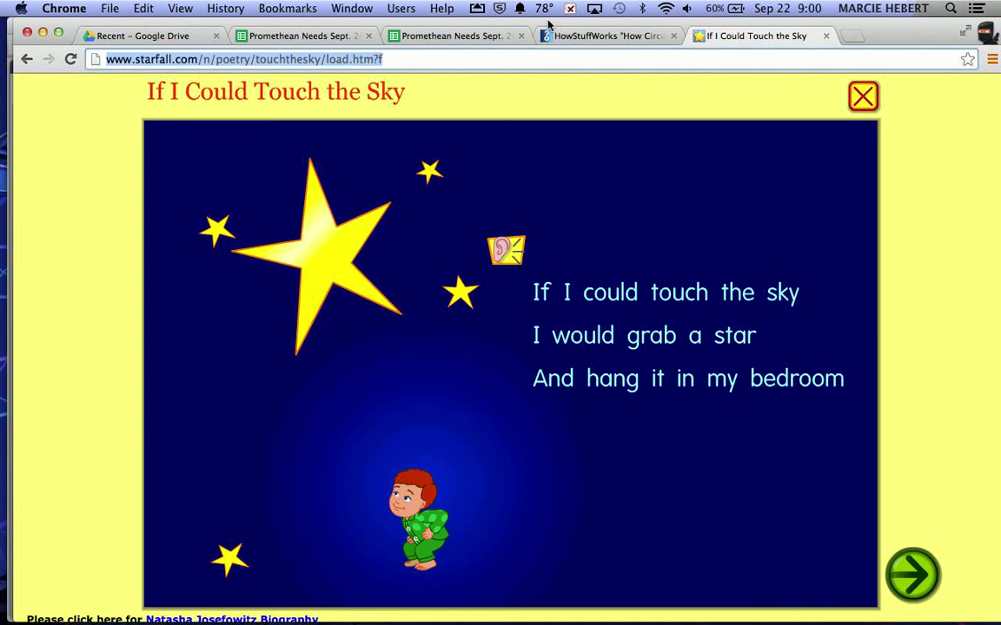
right_click(336, 58)
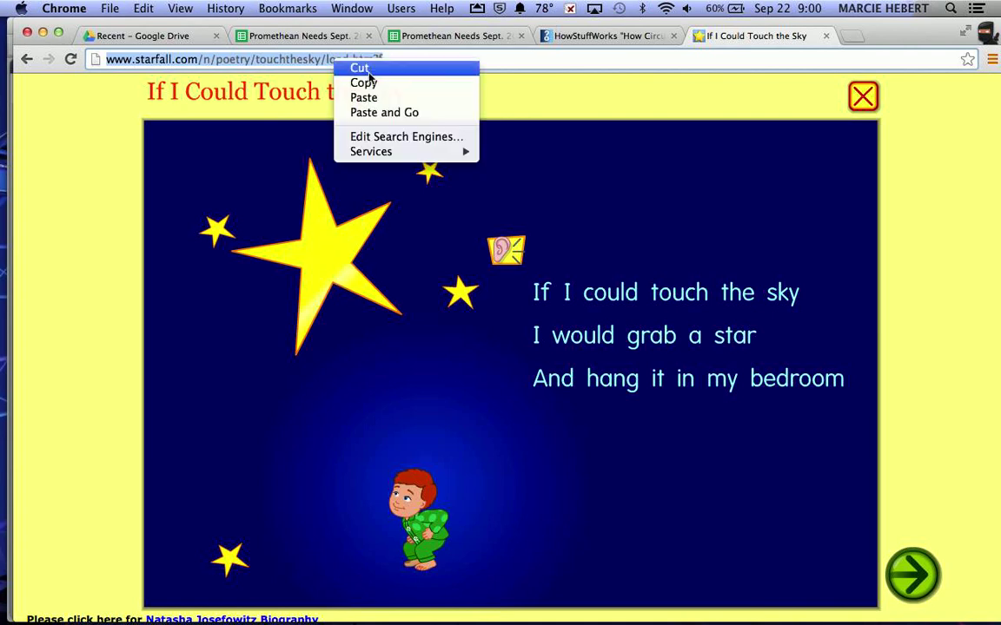
left_click(361, 83)
Move the browser aside, paste the poem's address as the website to link in ActivInspire, and insert it as an image icon.
left_click_drag(69, 26, 725, 52)
left_click(324, 239)
right_click(324, 238)
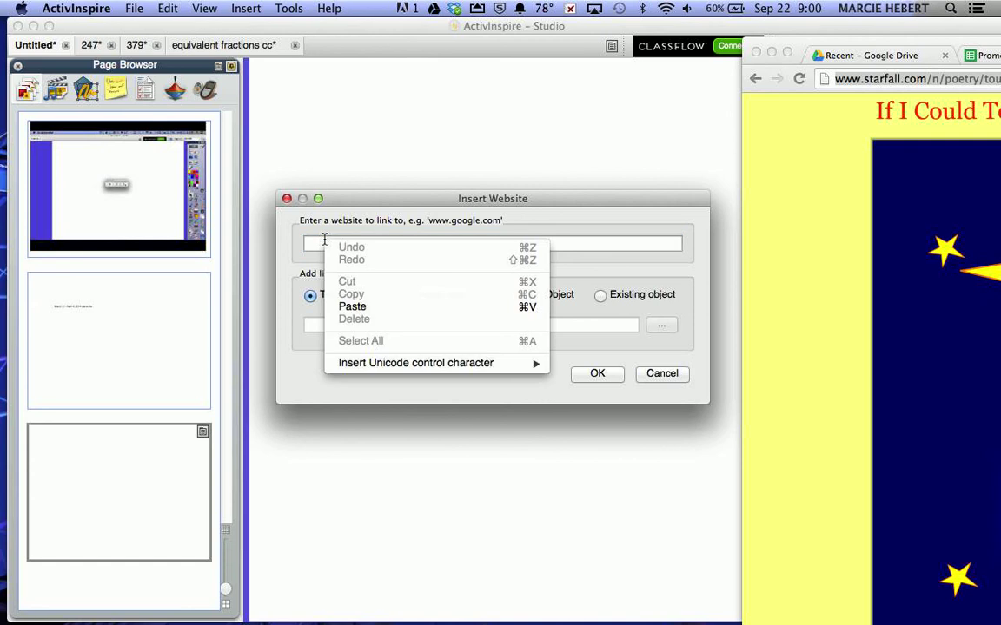
left_click(353, 306)
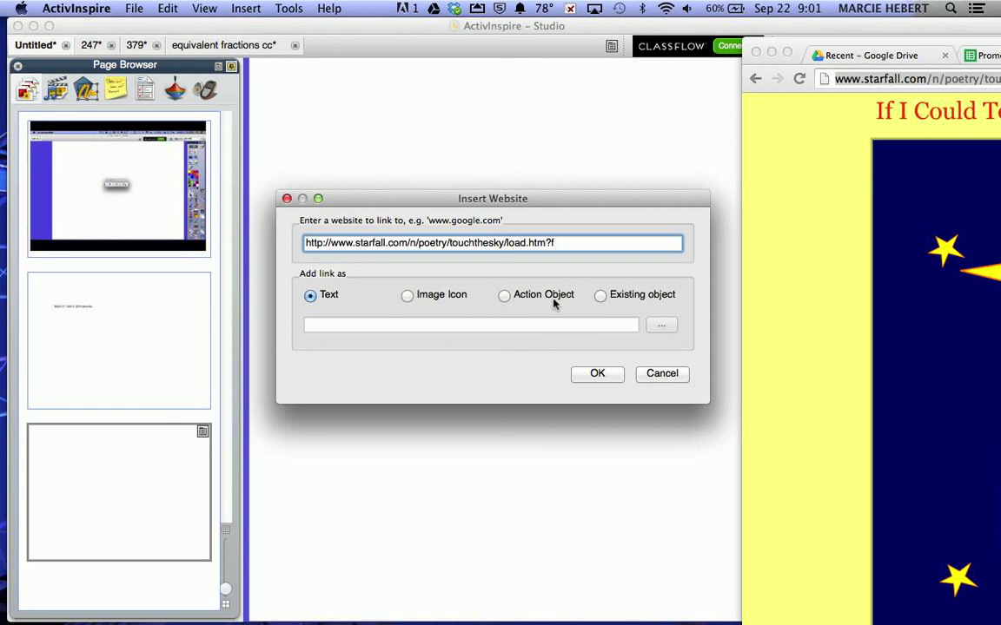
left_click_drag(576, 206, 573, 117)
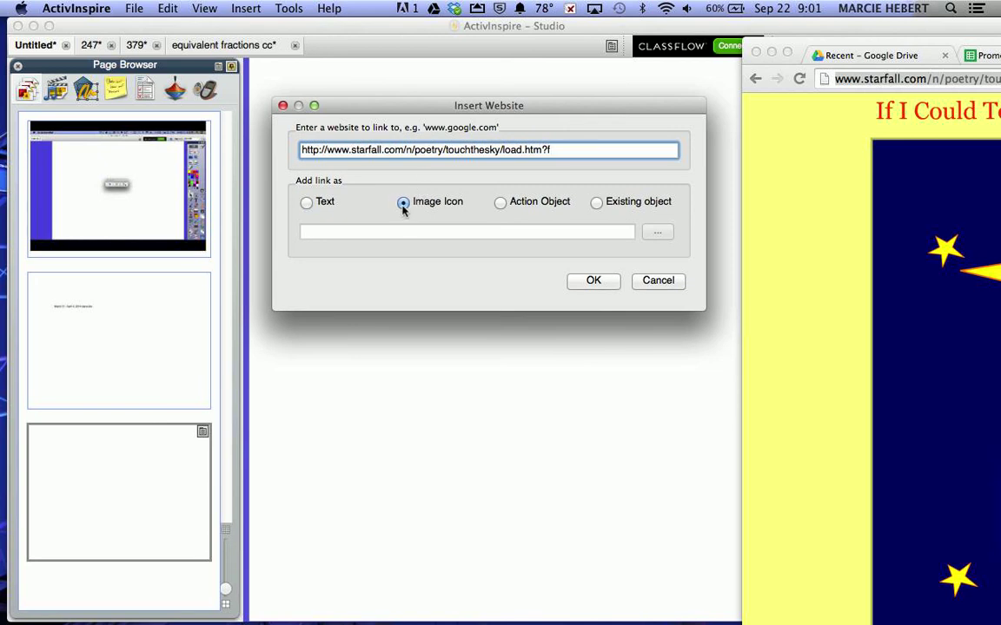
left_click(593, 281)
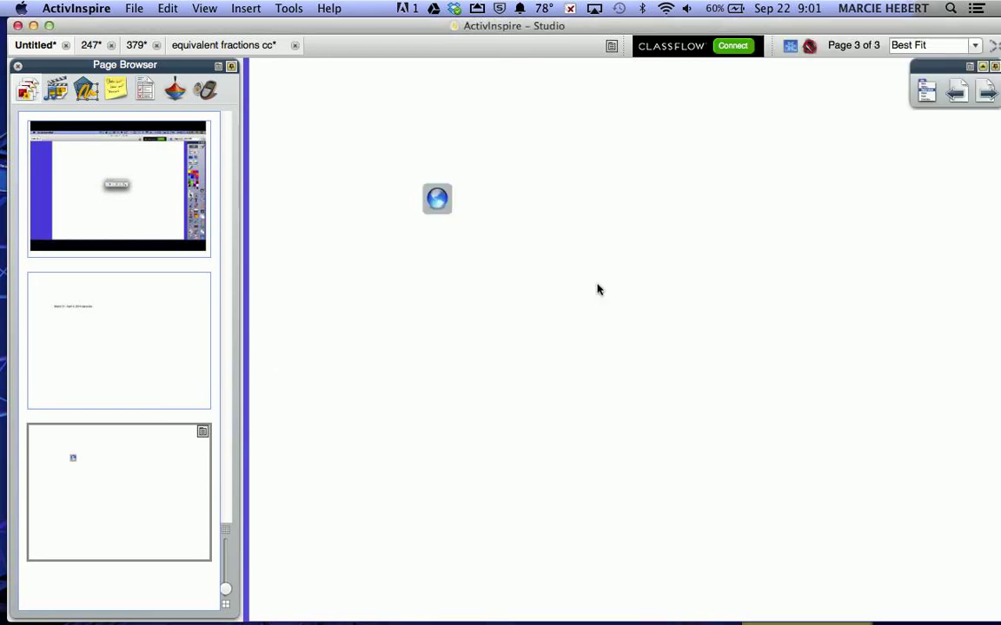
Test the globe icon link by opening its web page in Chrome, and return to the ActivInspire flipchart.
left_click(437, 199)
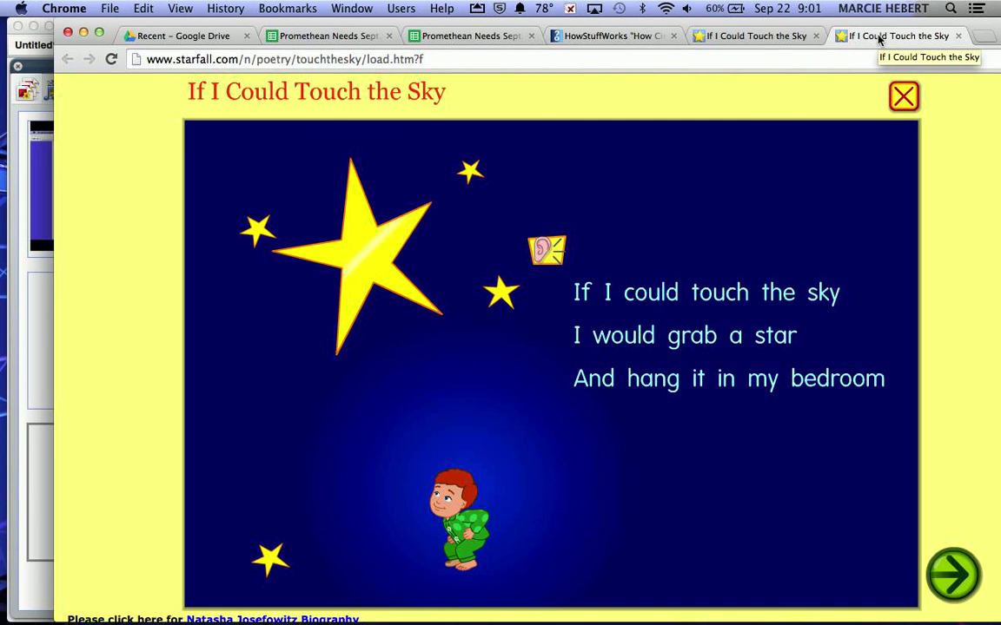
left_click_drag(830, 42, 787, 42)
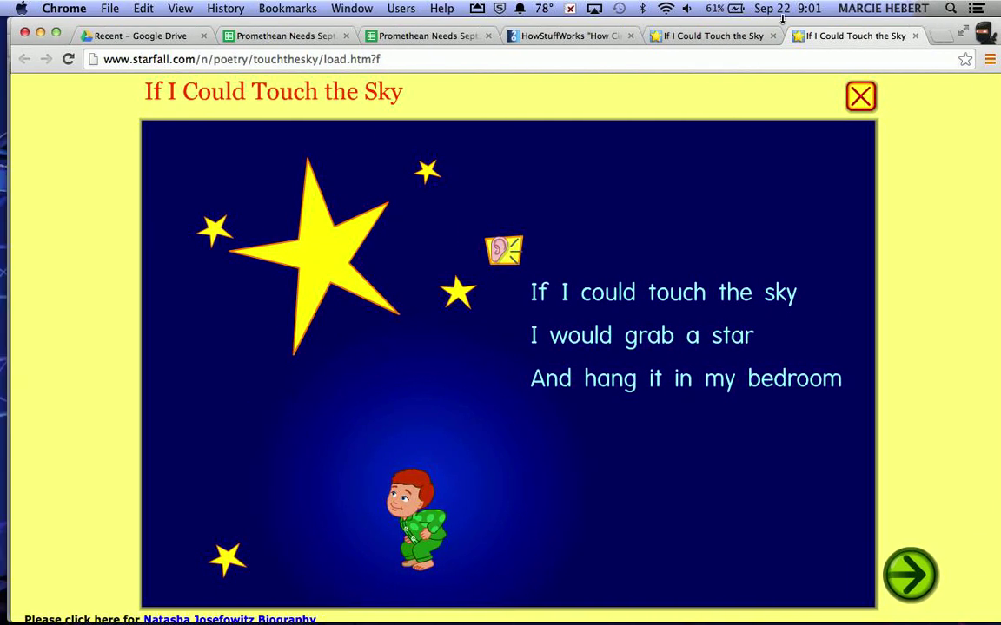
key("ctrl+Up")
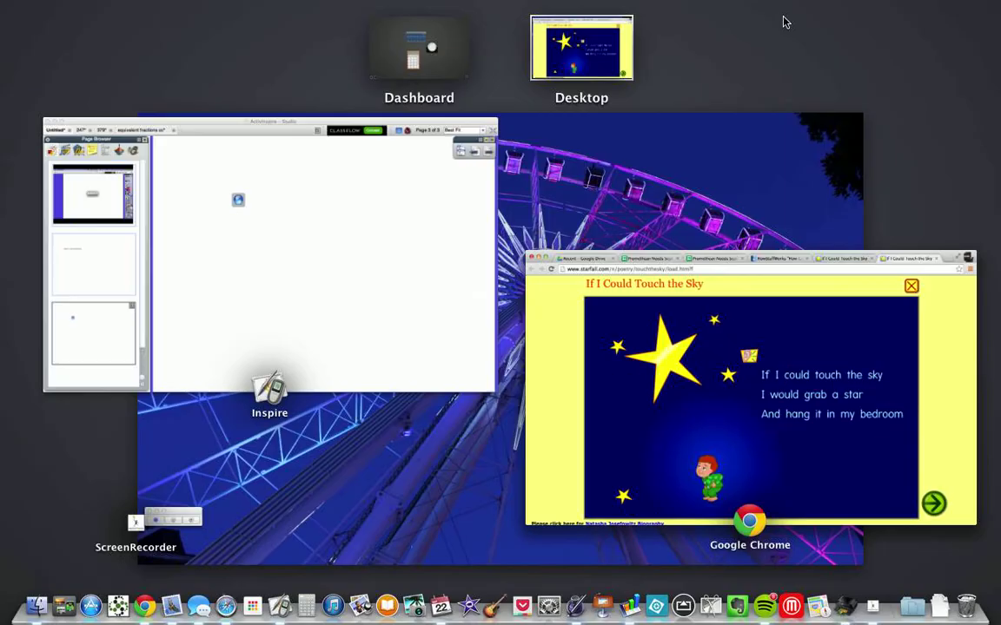
left_click(368, 235)
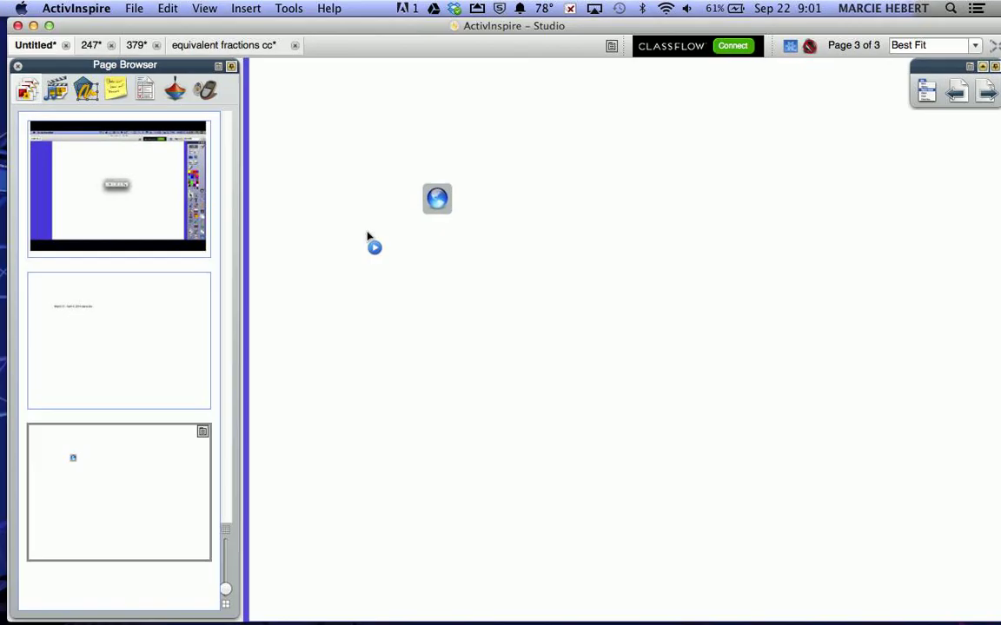
Switch to the poem page in Chrome once more and go back to the flipchart in ActivInspire.
key("ctrl+Up")
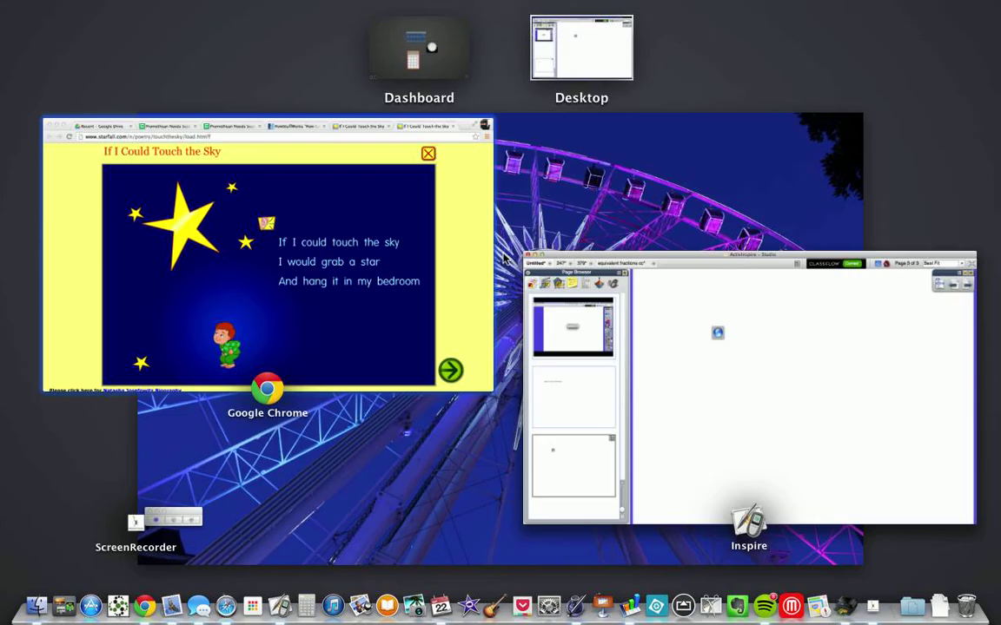
left_click(321, 286)
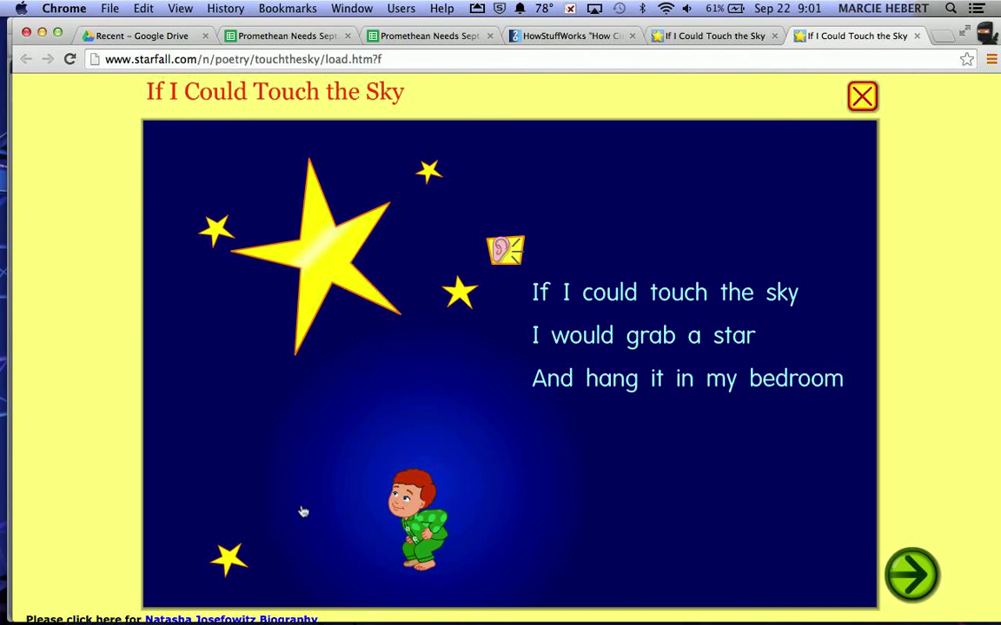
mouse_move(330, 618)
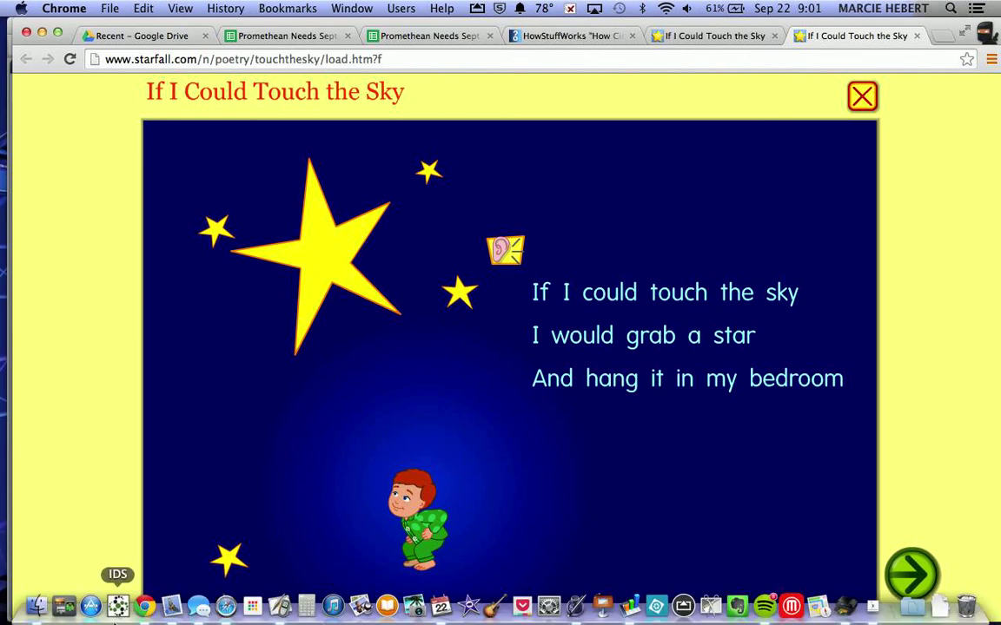
left_click(279, 606)
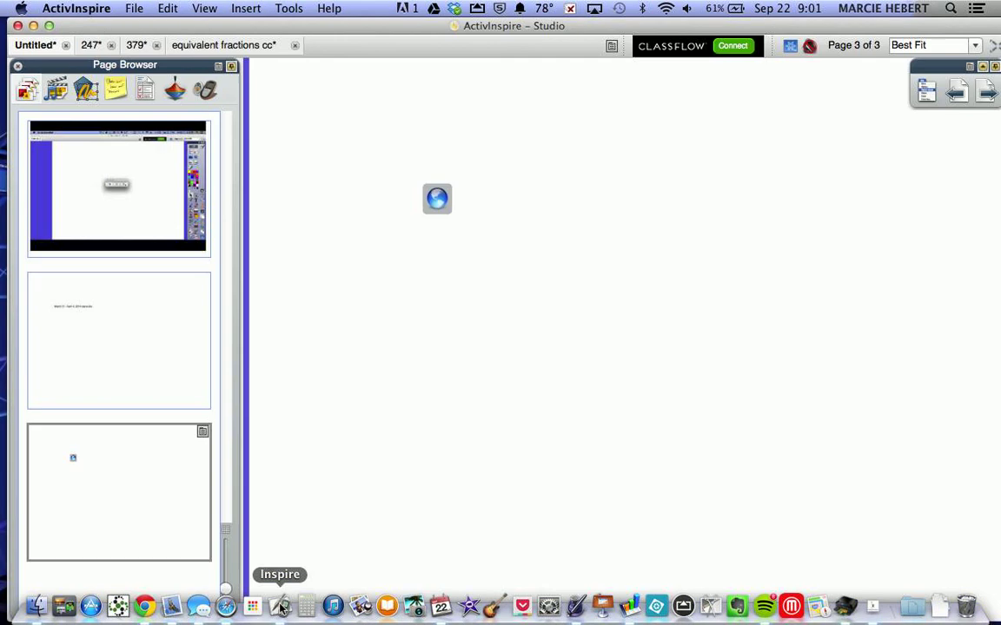
mouse_move(442, 200)
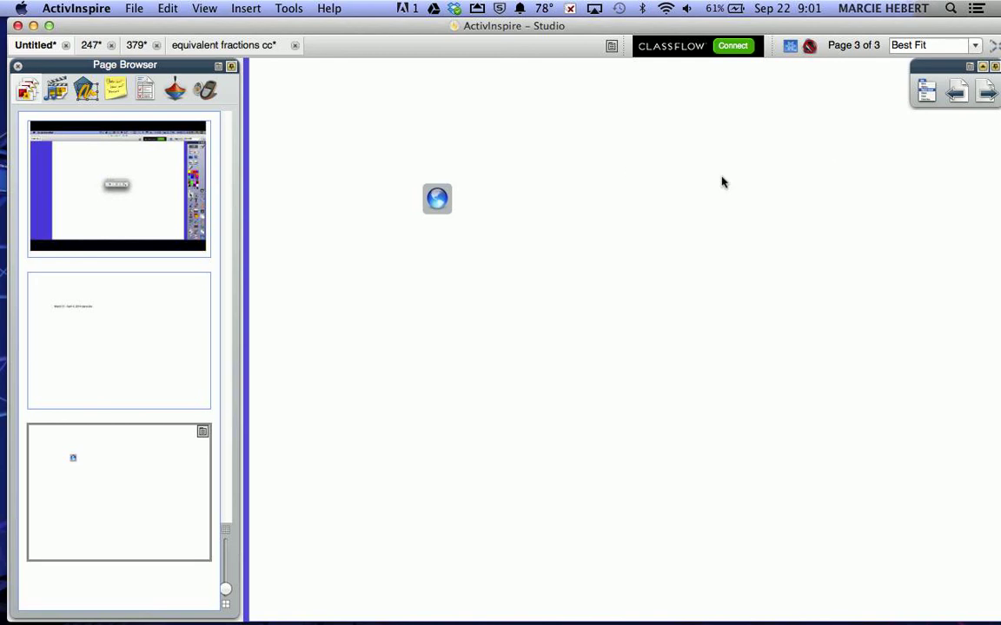
key("ctrl+Up")
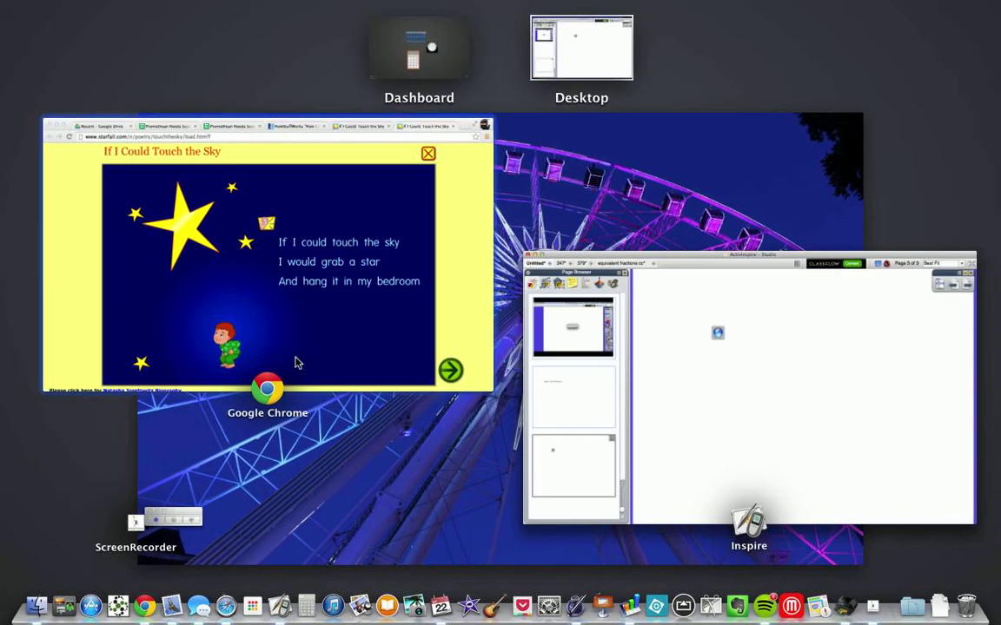
left_click(201, 531)
key("ctrl+Up")
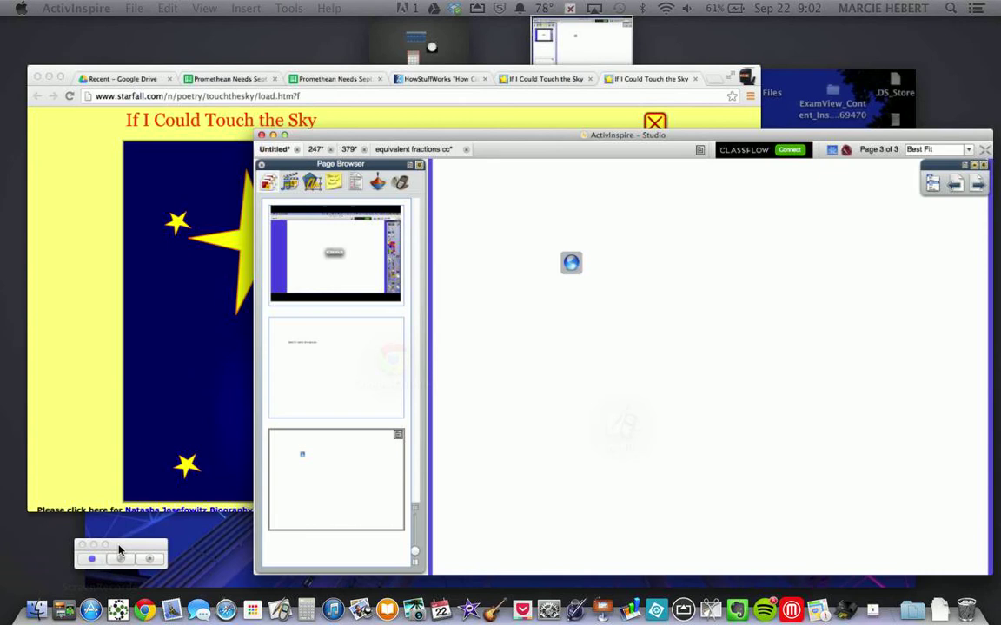